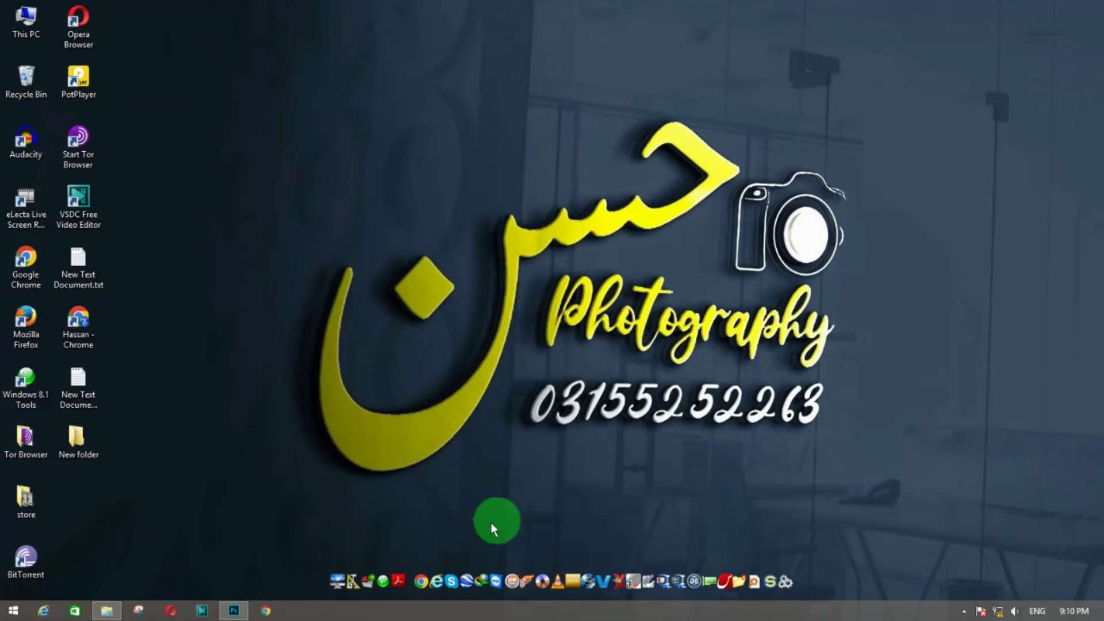
Delete Layer 1, duplicate the Background layer, and open the Camera Raw filter on the copy.
click(233, 611)
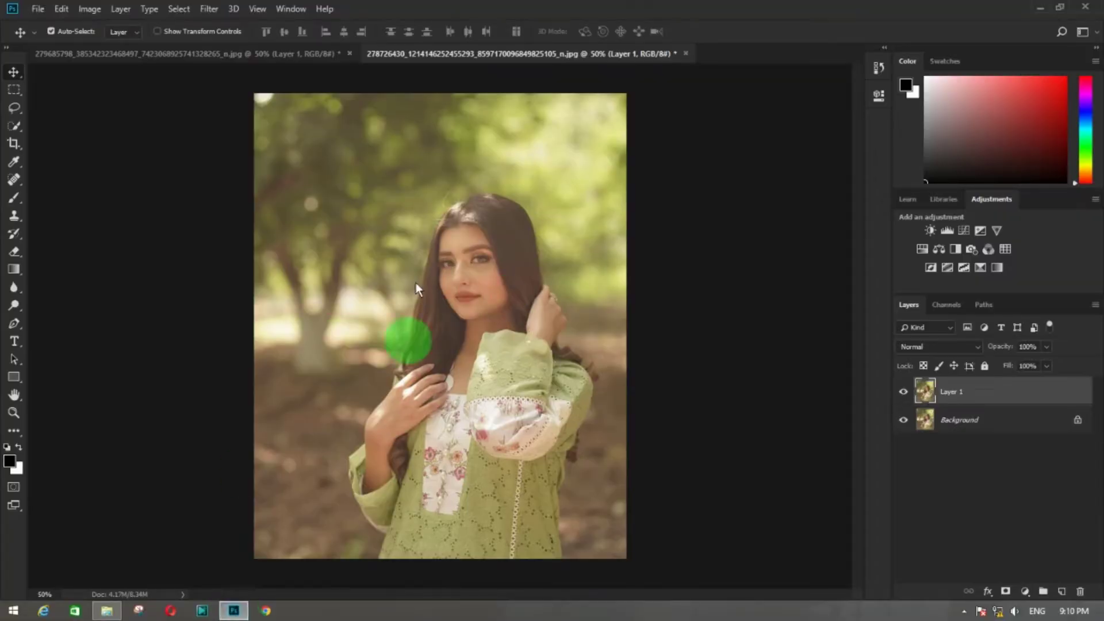
drag(1010, 405, 1079, 591)
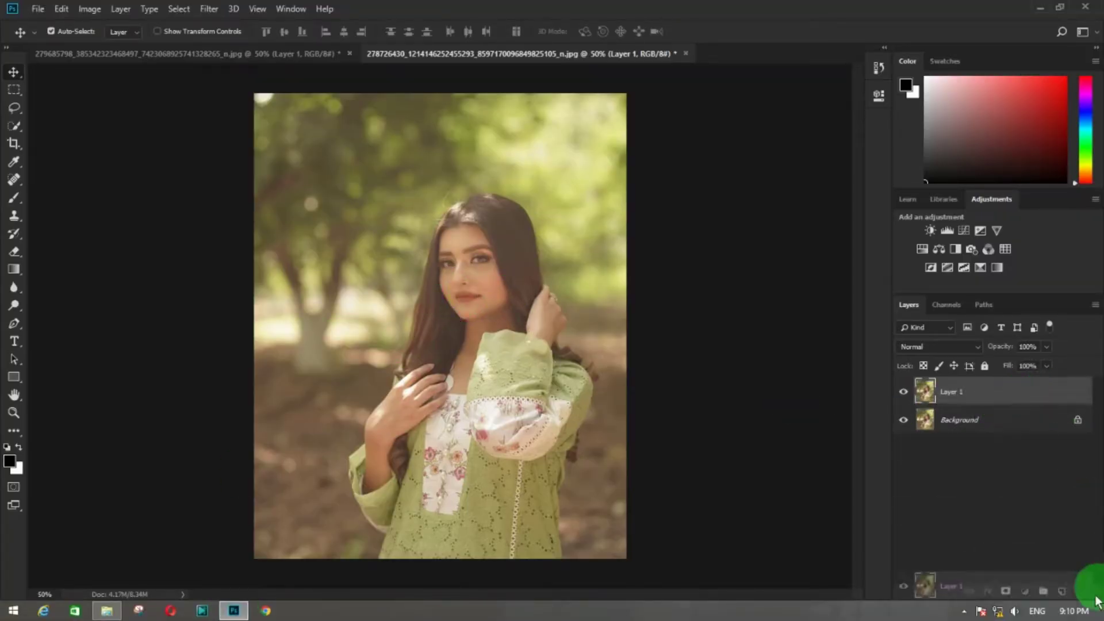
drag(1002, 391, 1062, 592)
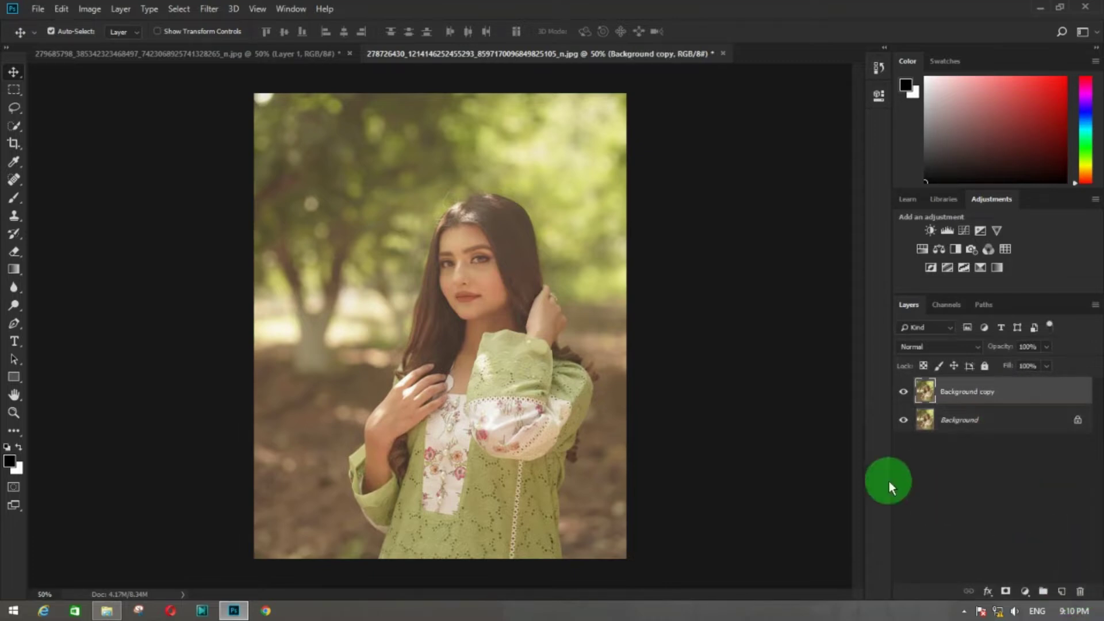
click(208, 9)
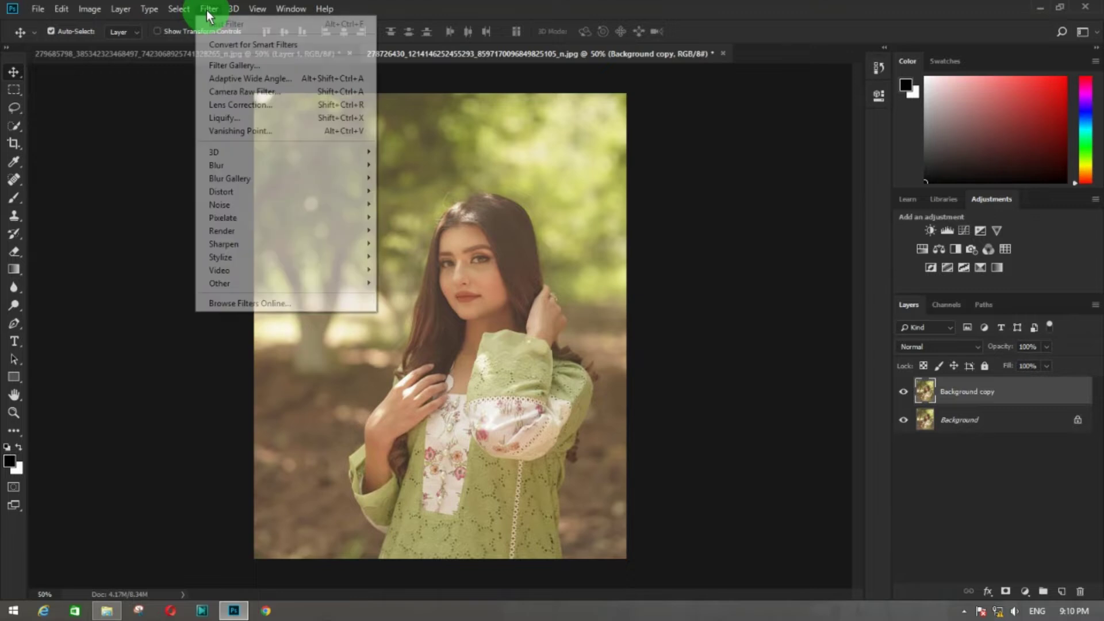
click(270, 92)
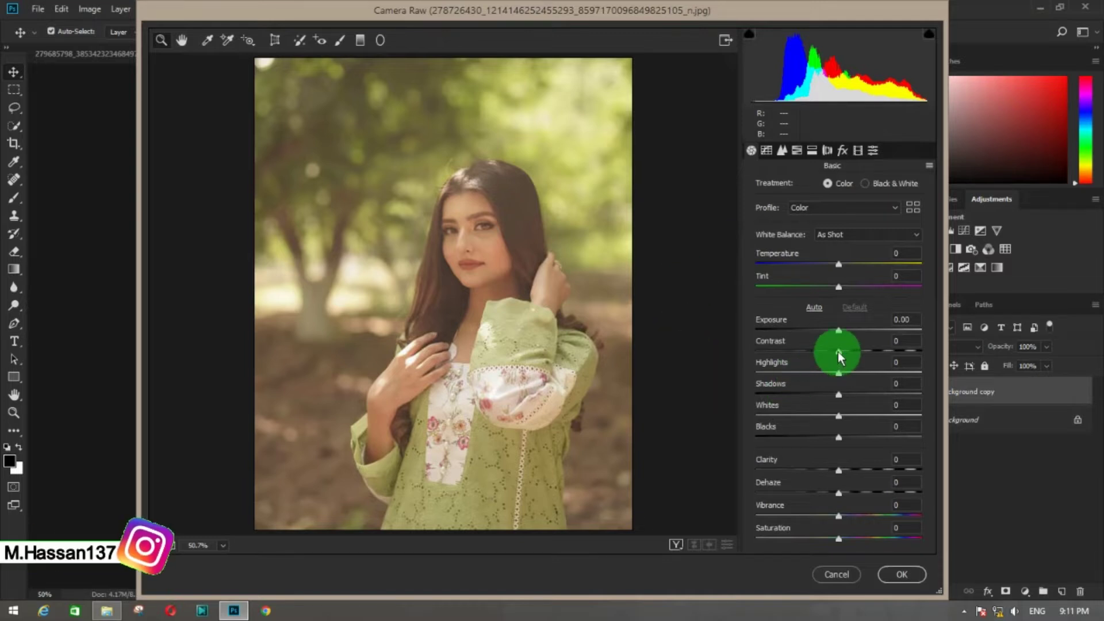
In the Basic panel, raise Contrast to +18 and add a little Clarity.
mouse_move(837, 350)
mouse_down()
mouse_move(852, 347)
mouse_move(807, 371)
mouse_move(863, 395)
mouse_move(842, 414)
mouse_move(790, 419)
mouse_move(835, 414)
mouse_move(837, 440)
mouse_move(816, 437)
mouse_move(826, 436)
mouse_move(812, 418)
mouse_move(830, 415)
mouse_up()
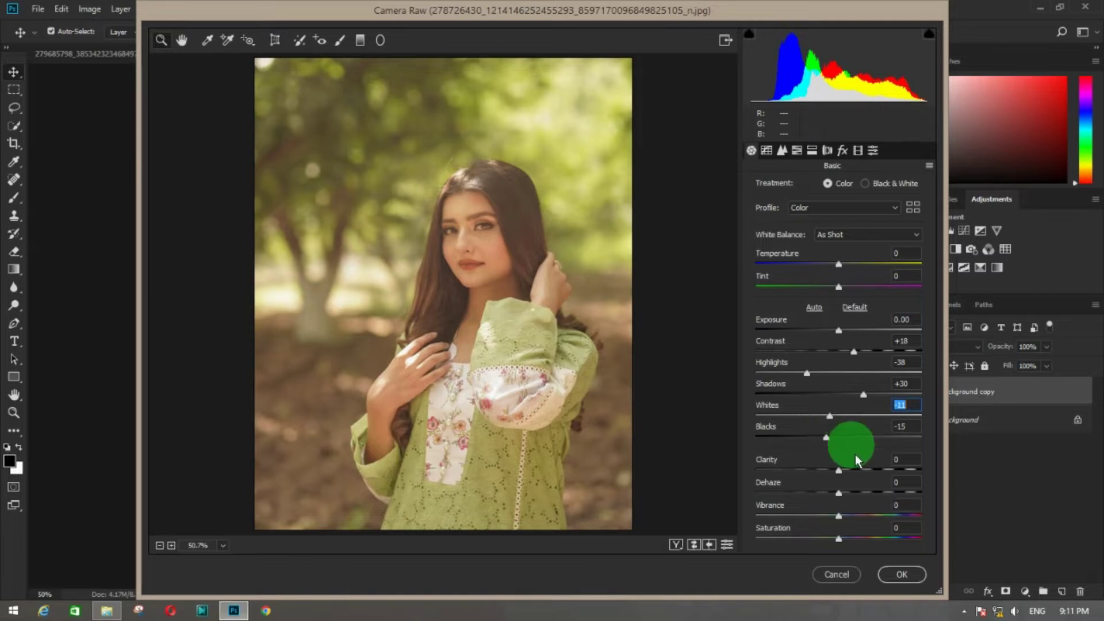
mouse_move(840, 471)
mouse_down()
mouse_move(856, 499)
mouse_move(842, 493)
mouse_move(852, 518)
mouse_move(845, 539)
mouse_up()
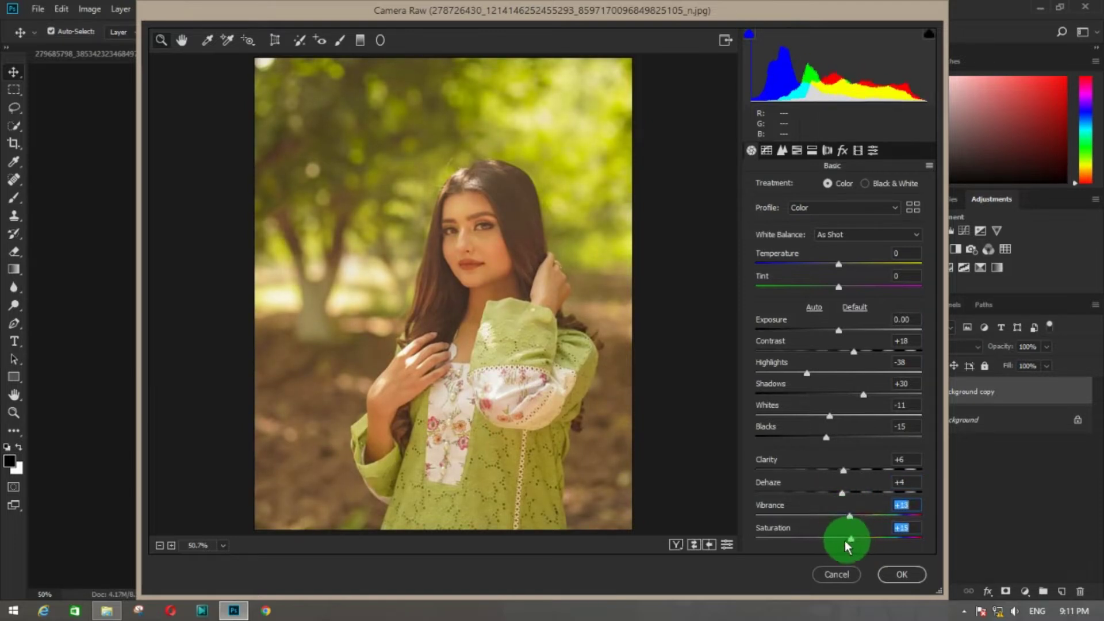
Lift the tone-curve Highlights, then set Sharpening Amount 14 and Luminance noise reduction 13.
click(766, 150)
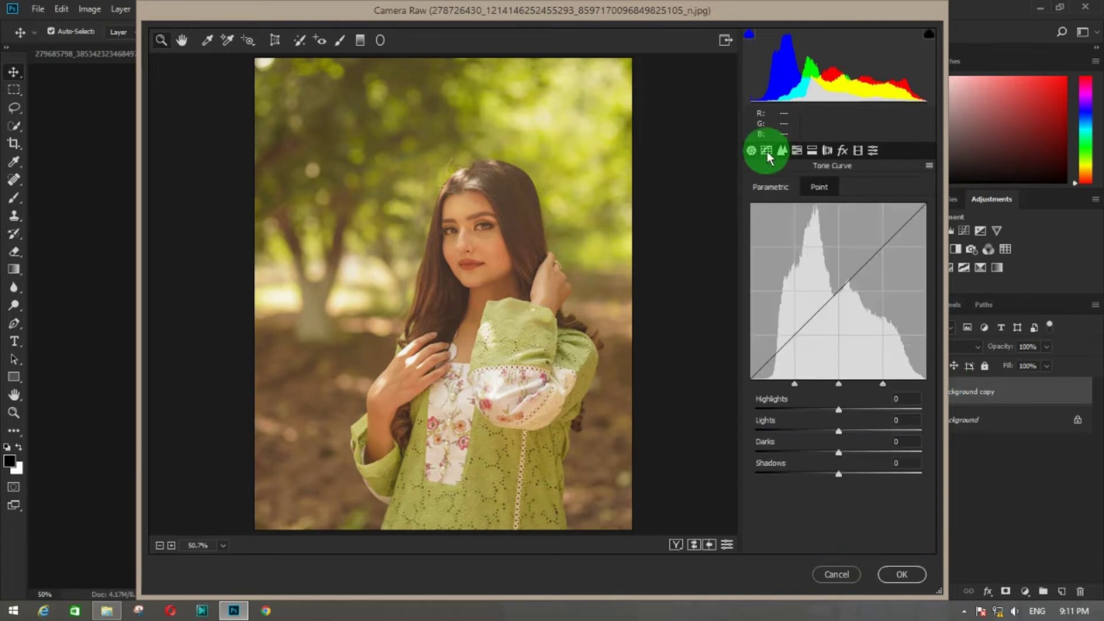
mouse_move(838, 409)
mouse_down()
mouse_move(860, 401)
mouse_move(840, 423)
mouse_up()
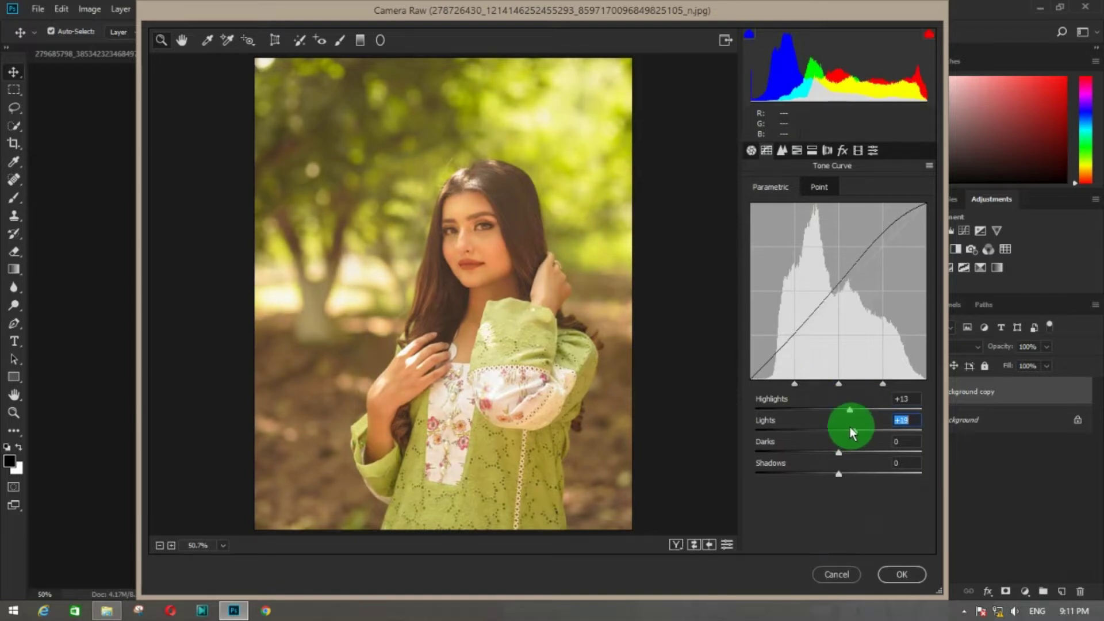
click(781, 150)
drag(770, 207, 771, 207)
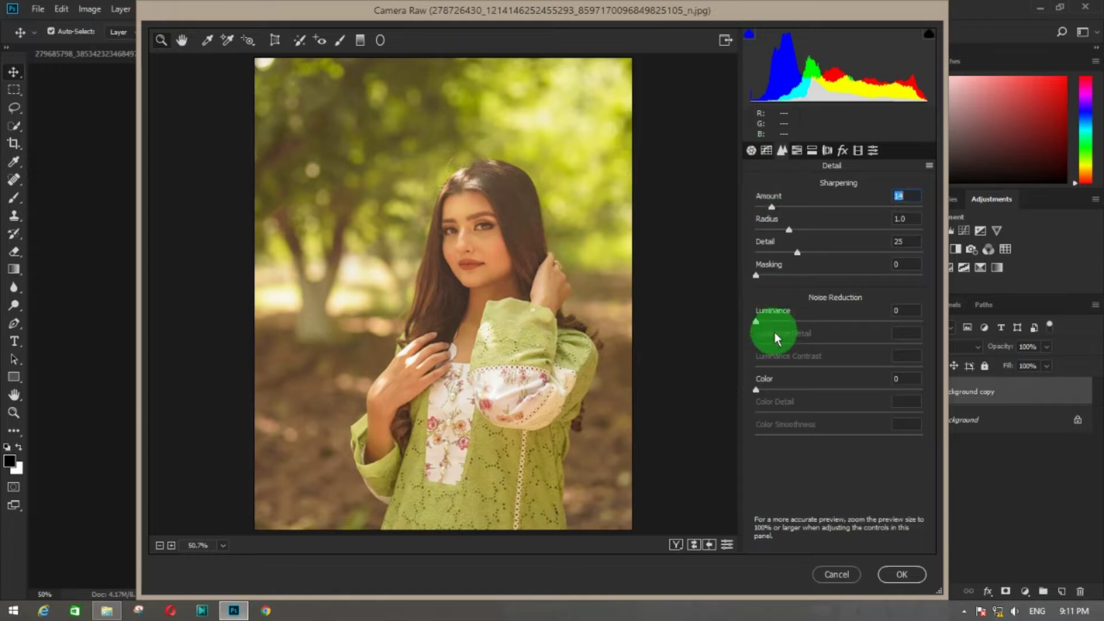
drag(772, 322, 777, 321)
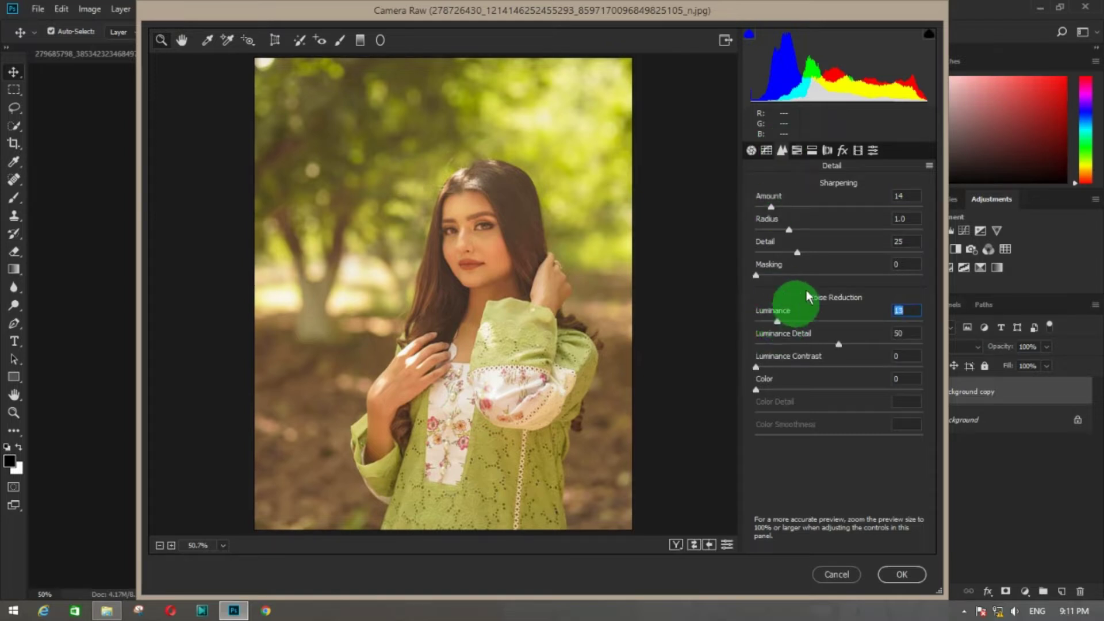
Shift the Yellows, Greens and Aquas hues to -100, and nudge the Oranges and Reds hues.
click(796, 150)
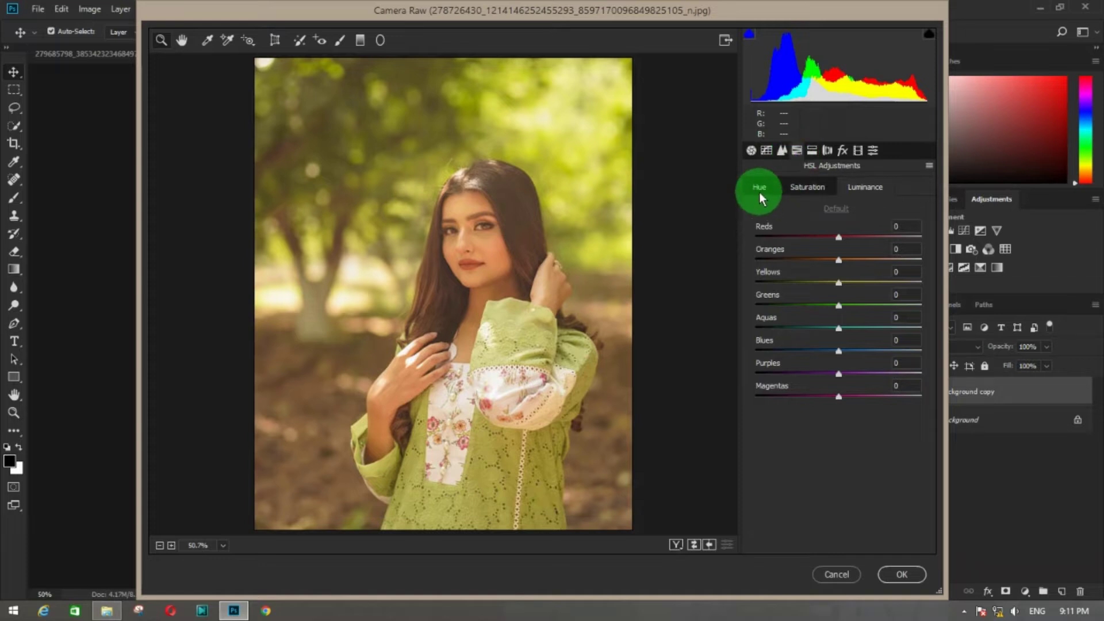
click(762, 188)
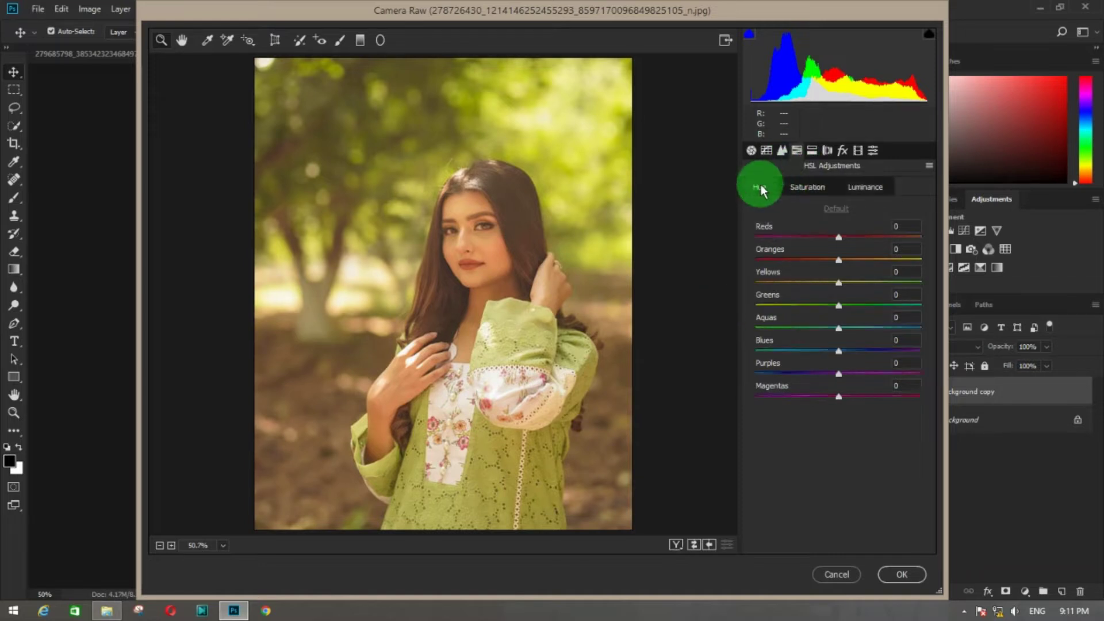
click(838, 260)
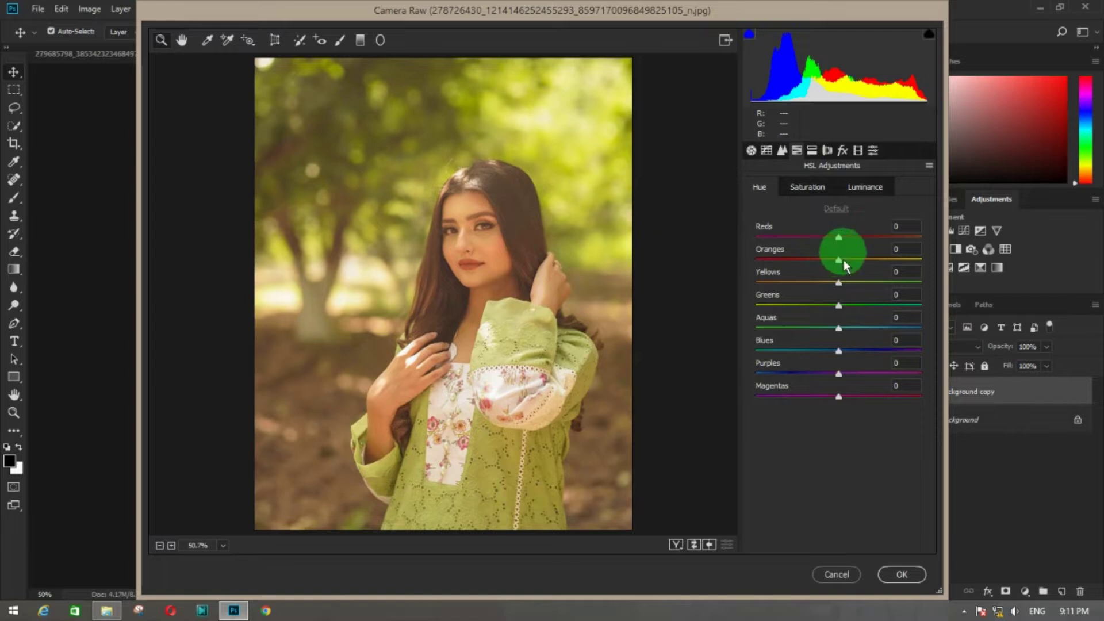
drag(838, 282, 740, 280)
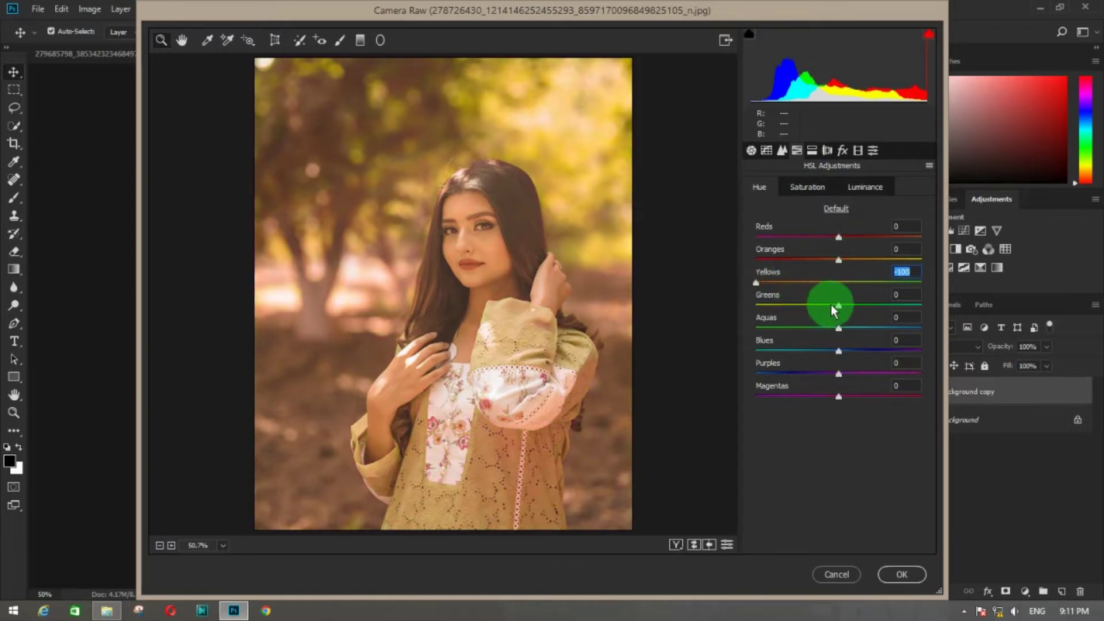
drag(838, 304, 735, 314)
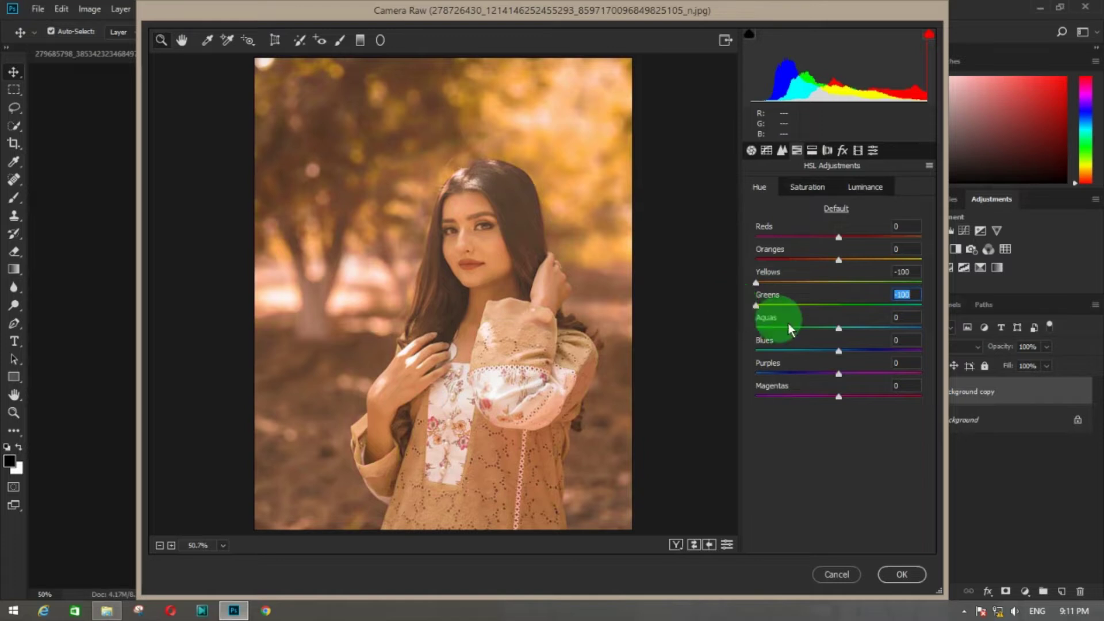
drag(799, 326, 709, 325)
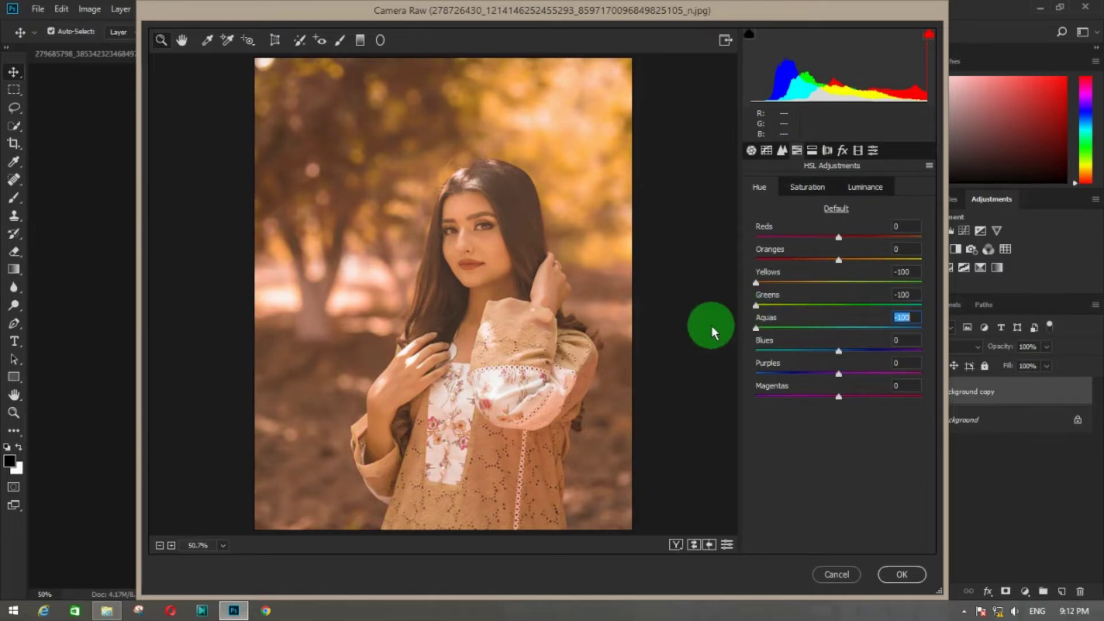
mouse_move(838, 259)
mouse_down()
mouse_move(857, 259)
mouse_move(833, 265)
mouse_up()
click(818, 373)
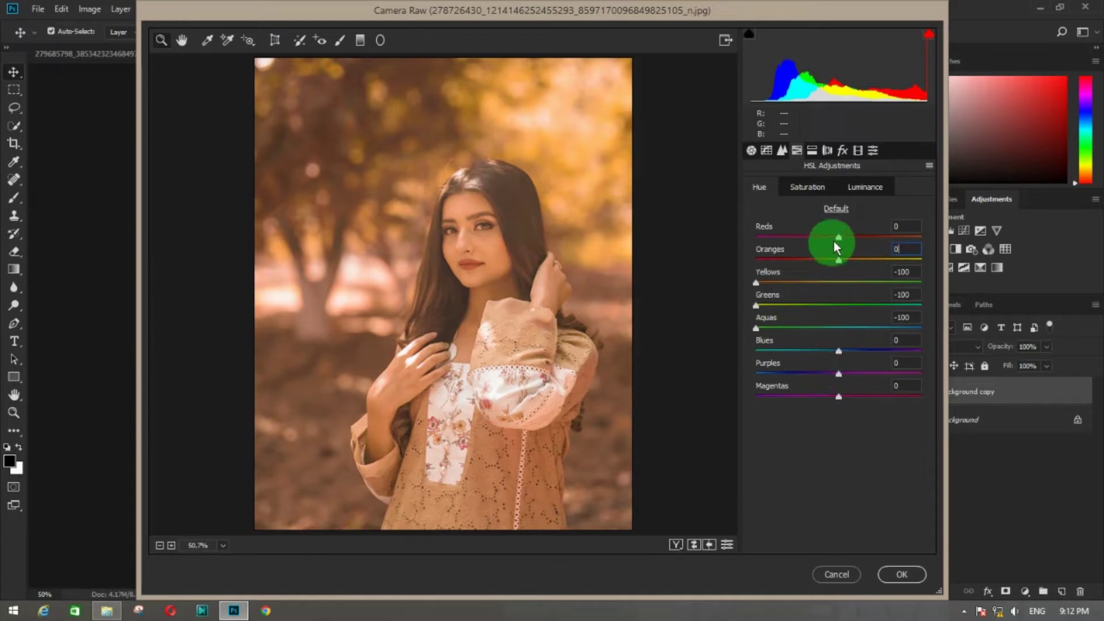
mouse_move(838, 237)
mouse_down()
mouse_move(862, 238)
mouse_move(826, 239)
mouse_up()
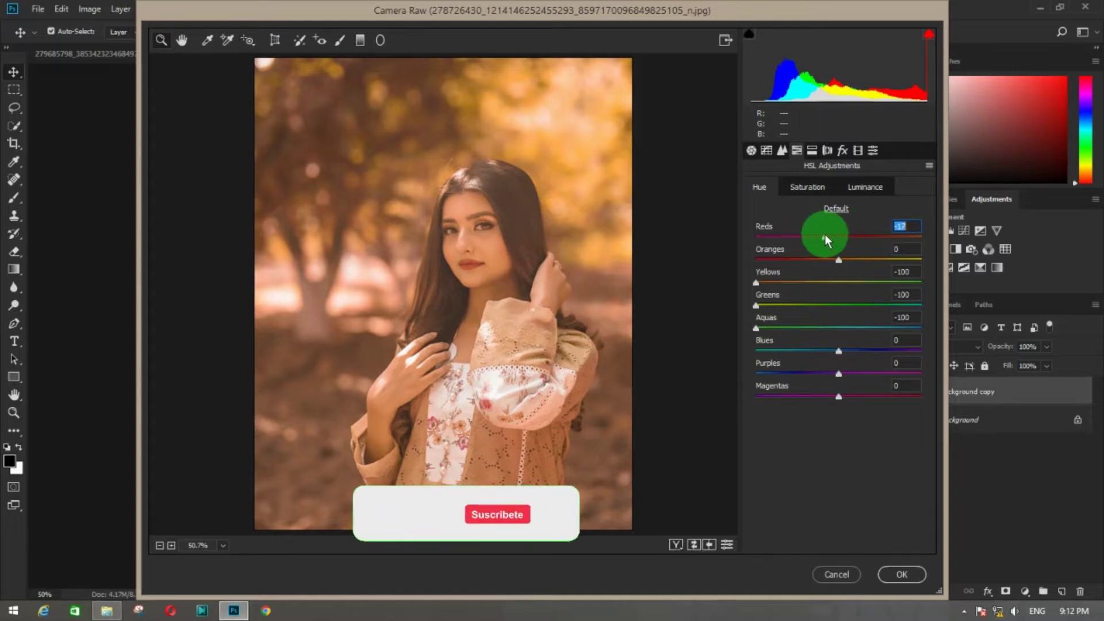
Set HSL saturation to Greens -81, Yellows -18 and Oranges -20, and lower Reds slightly.
click(807, 187)
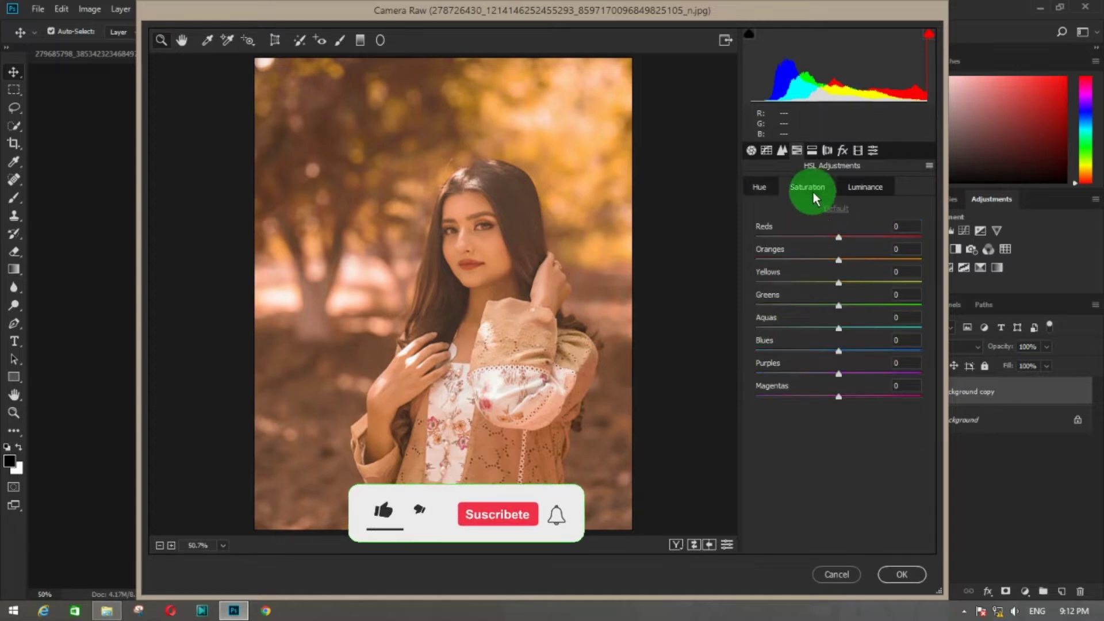
click(821, 260)
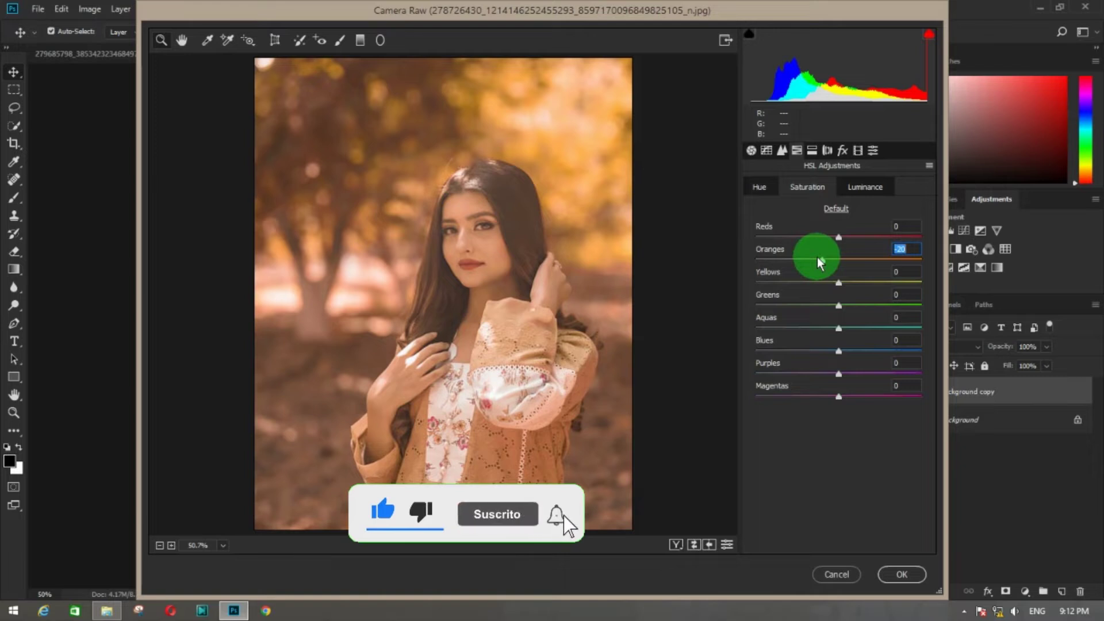
drag(838, 282, 794, 275)
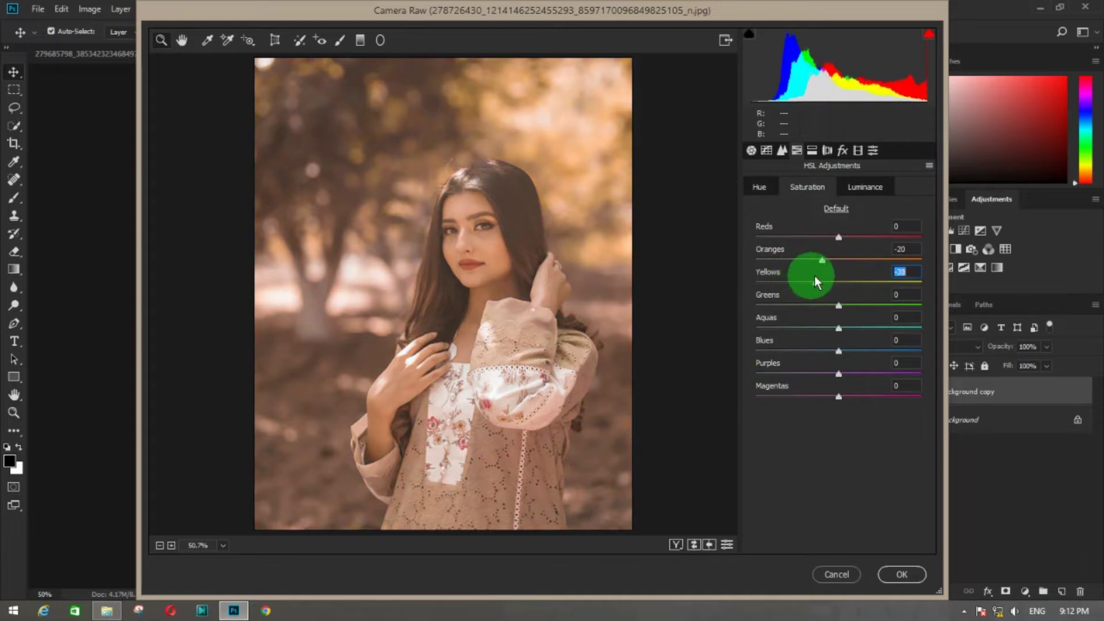
drag(821, 275, 848, 242)
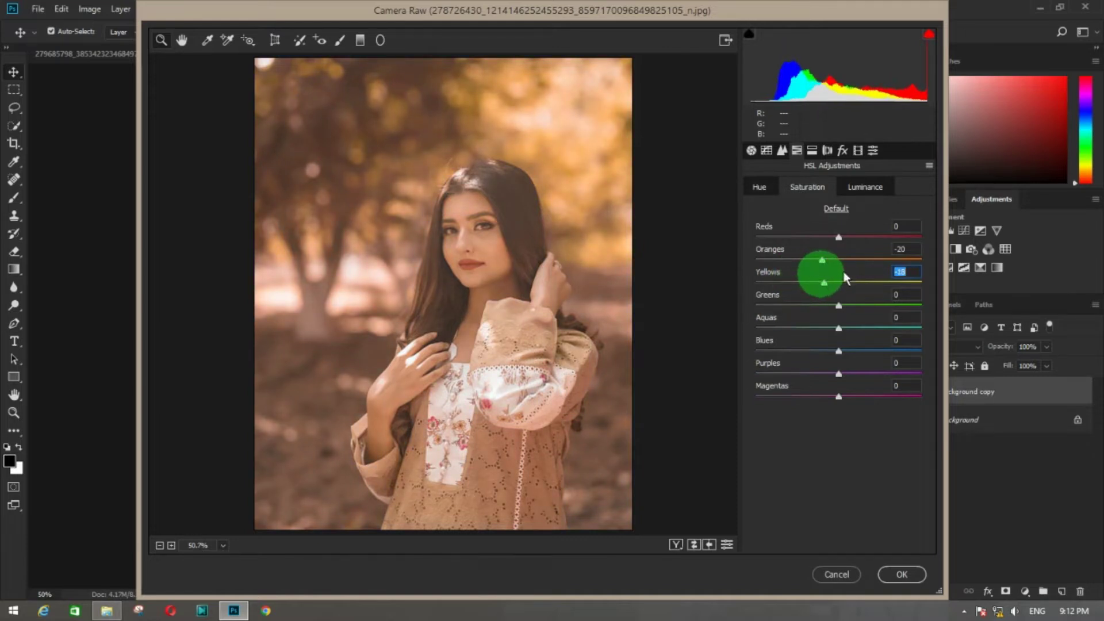
click(773, 187)
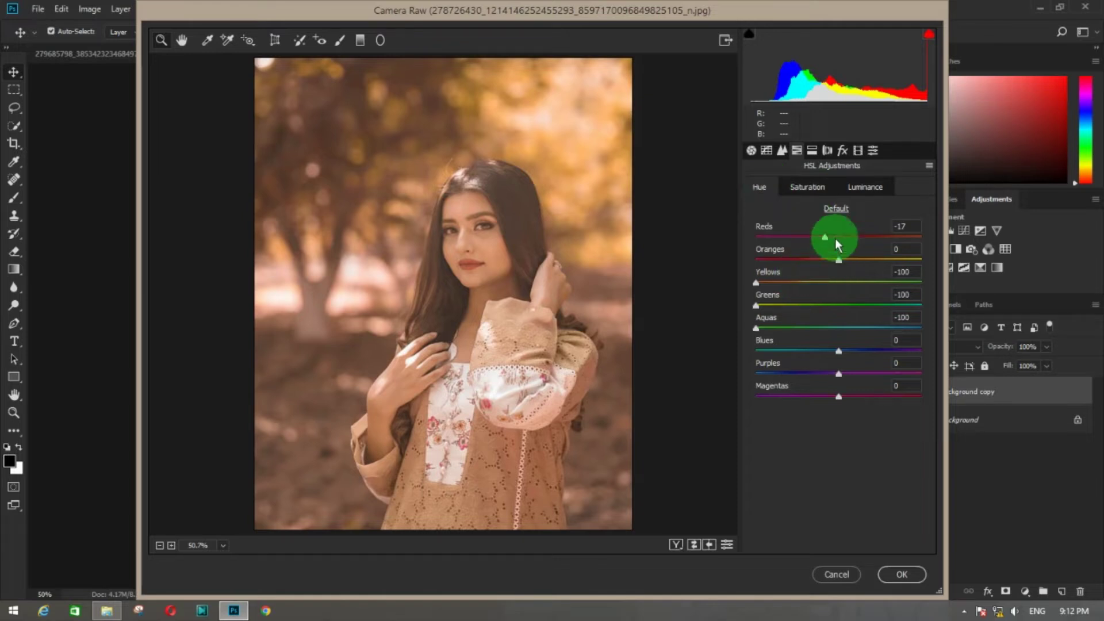
click(828, 195)
mouse_move(851, 298)
mouse_down()
mouse_move(766, 305)
mouse_move(813, 290)
mouse_move(737, 305)
mouse_move(772, 304)
mouse_up()
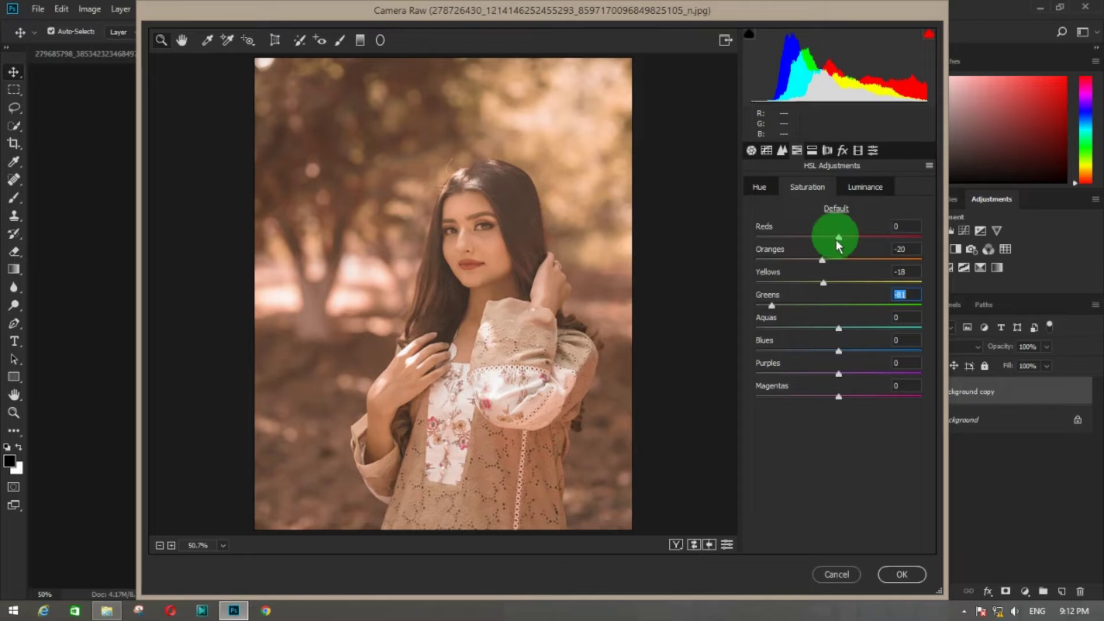
mouse_move(839, 242)
mouse_down()
mouse_move(857, 239)
mouse_move(793, 234)
mouse_move(830, 238)
mouse_up()
Set HSL luminance to Oranges +5, Yellows -13, Greens -21 and Aquas -11.
click(855, 184)
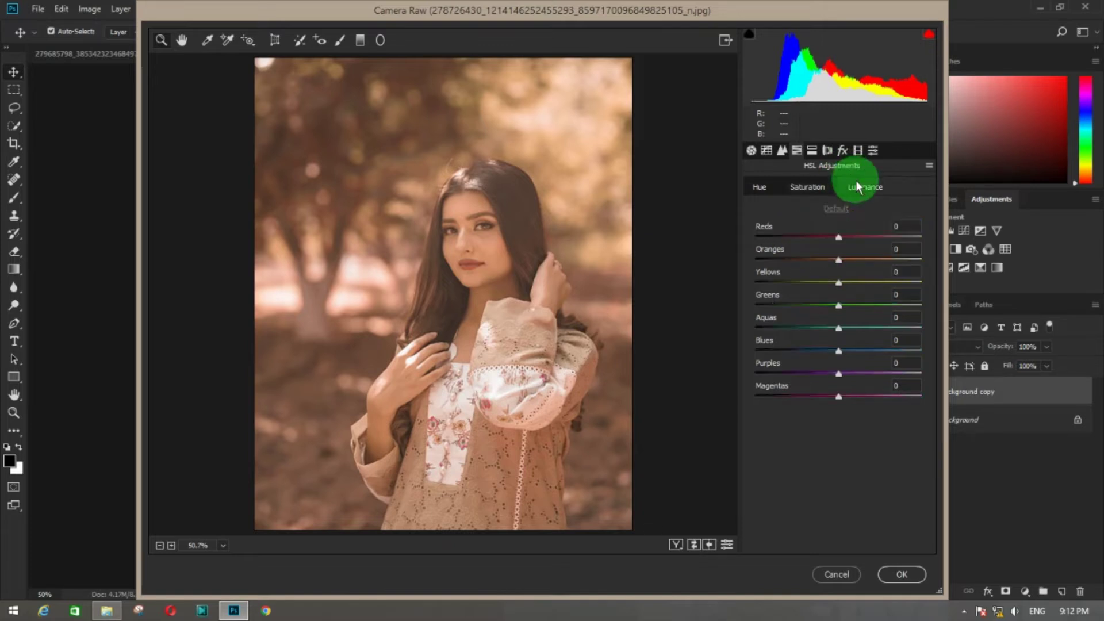
mouse_move(838, 262)
mouse_down()
mouse_move(850, 259)
mouse_move(841, 260)
mouse_move(845, 281)
mouse_move(830, 284)
mouse_up()
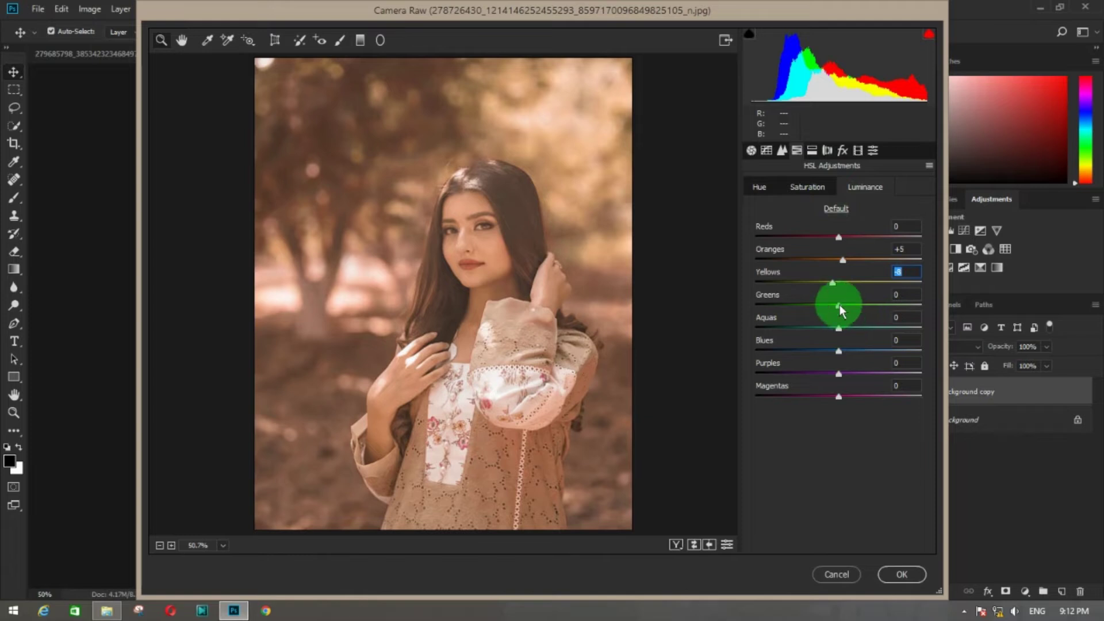
drag(839, 305, 817, 306)
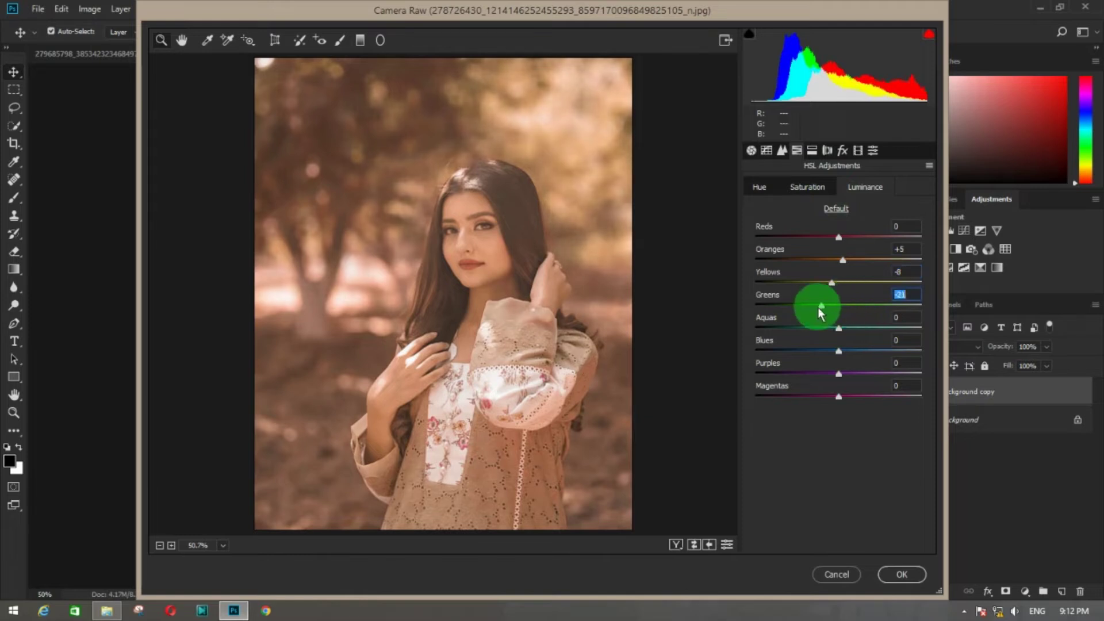
drag(839, 326, 821, 328)
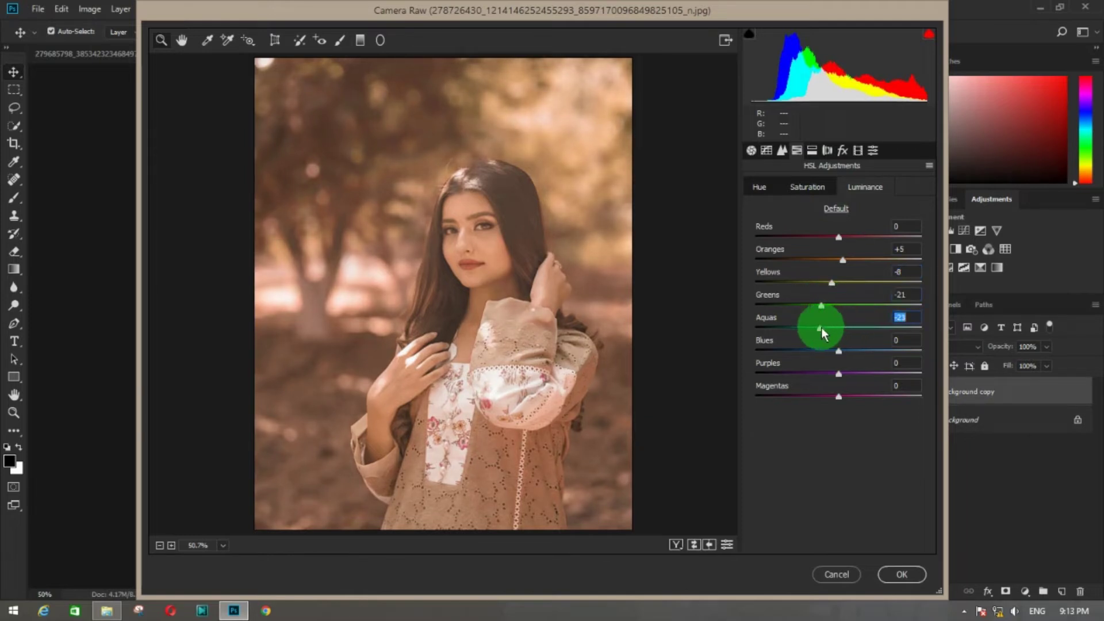
drag(832, 283, 828, 284)
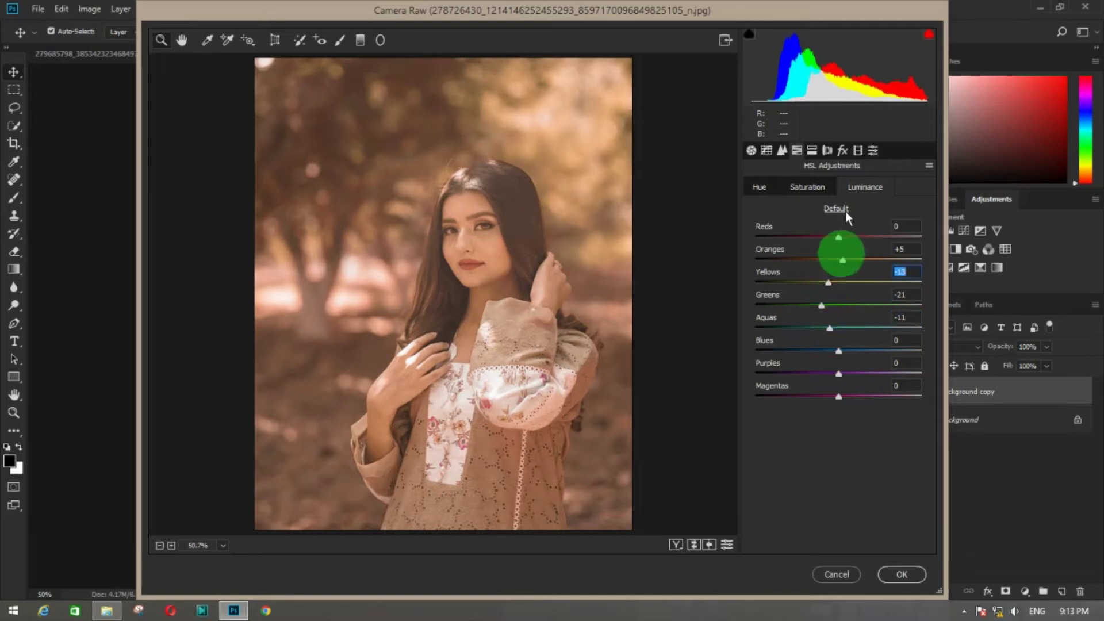
click(811, 151)
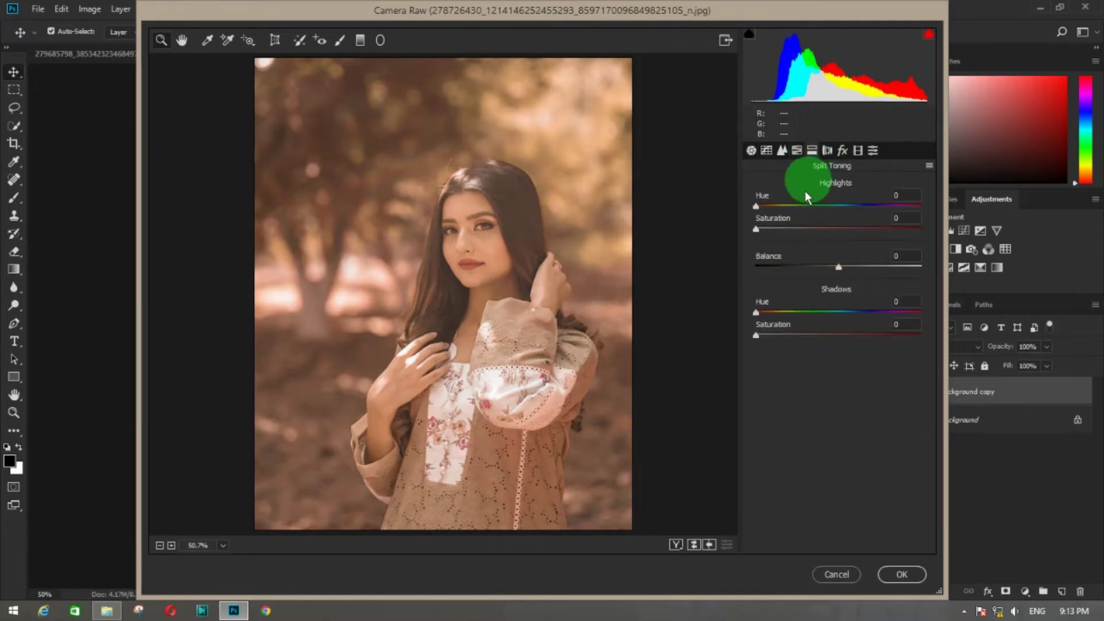
Darken the photo's edges with a post-crop vignette at Amount -18.
drag(753, 229, 740, 226)
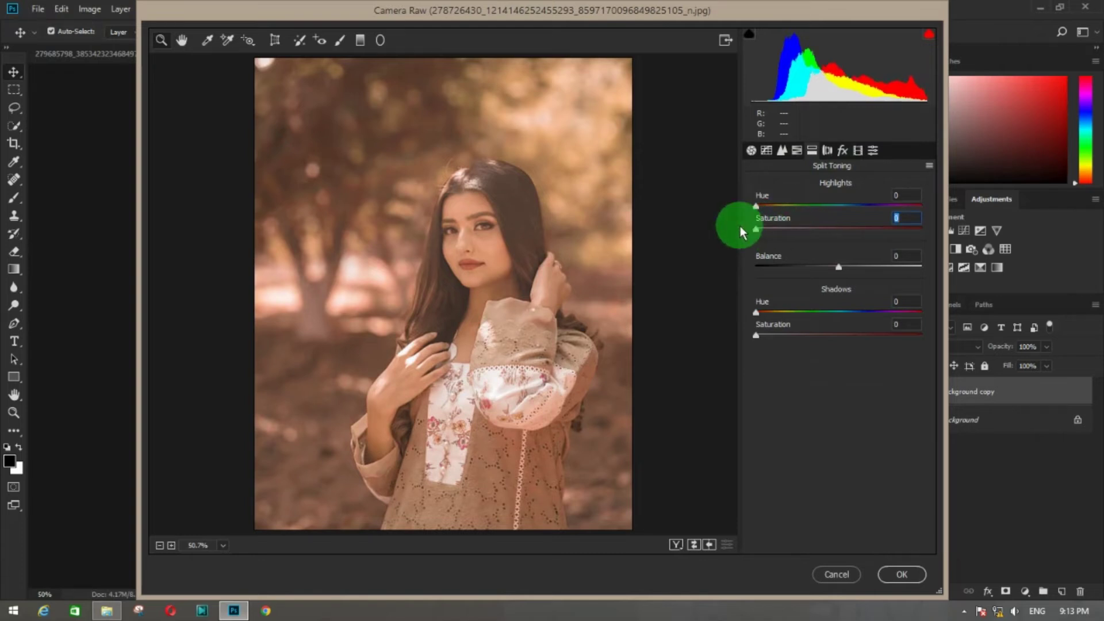
click(827, 150)
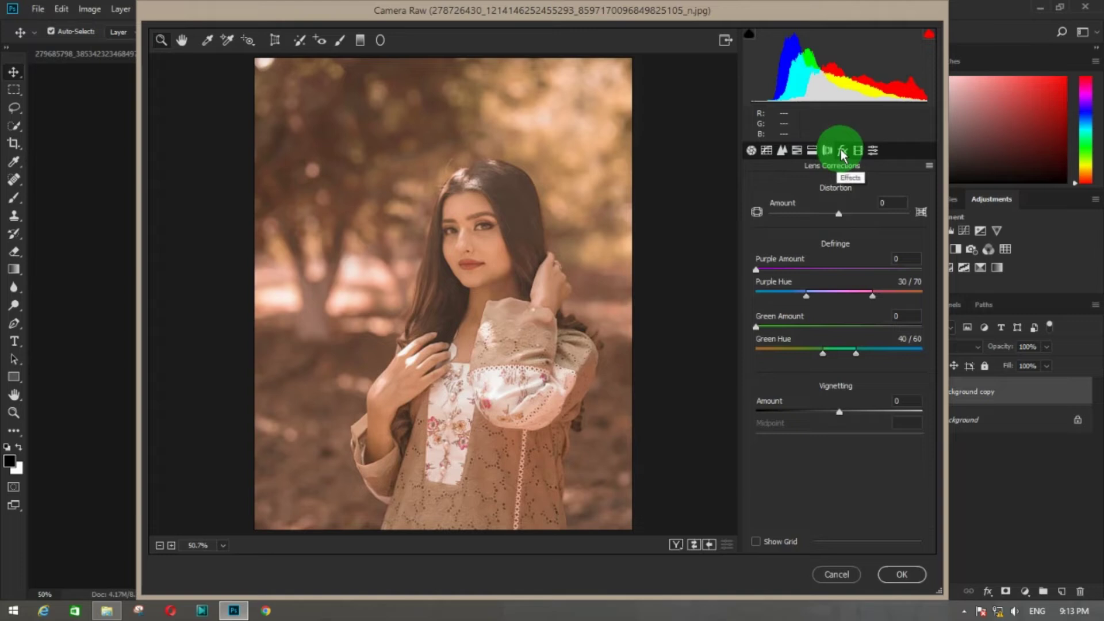
click(840, 150)
drag(840, 325, 824, 327)
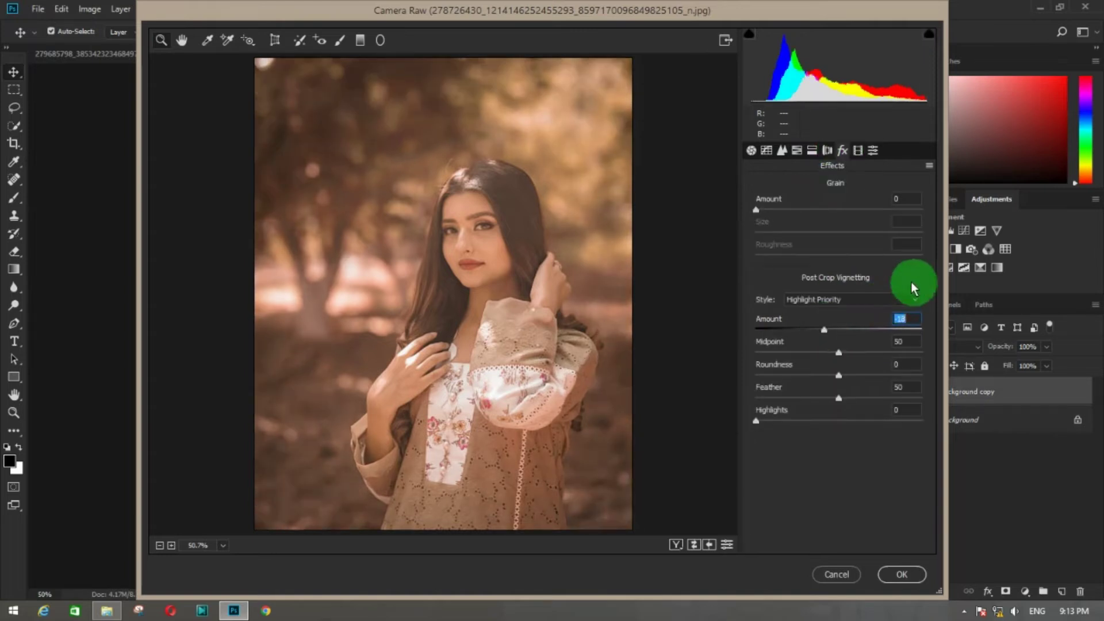
Lower Calibration Red and Green primary saturation to -11 and -6, and apply the Camera Raw edit.
click(856, 152)
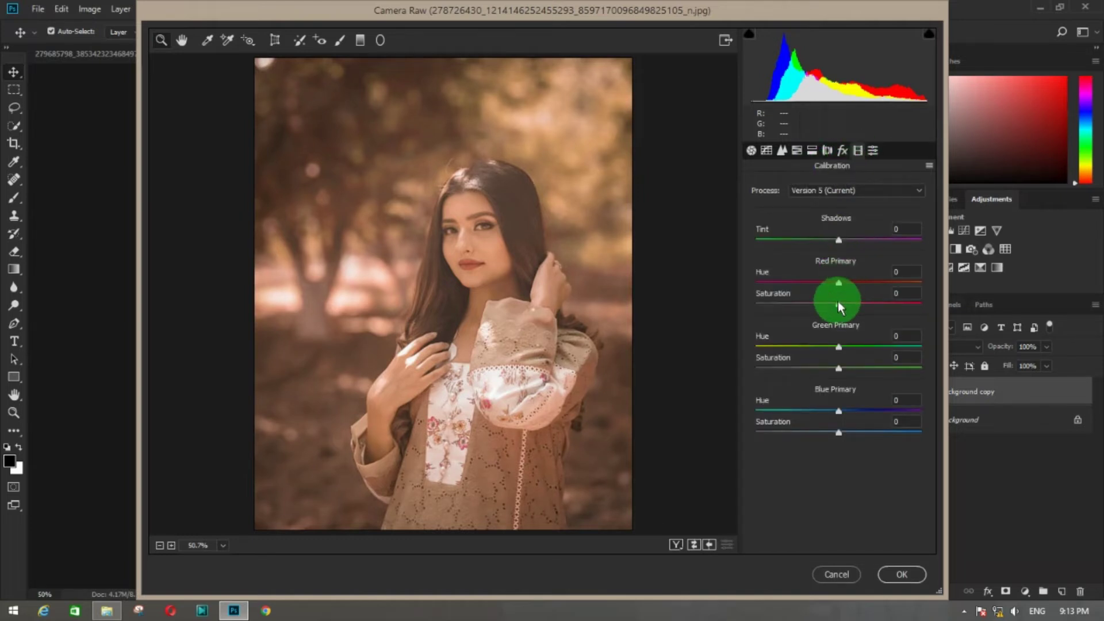
click(674, 546)
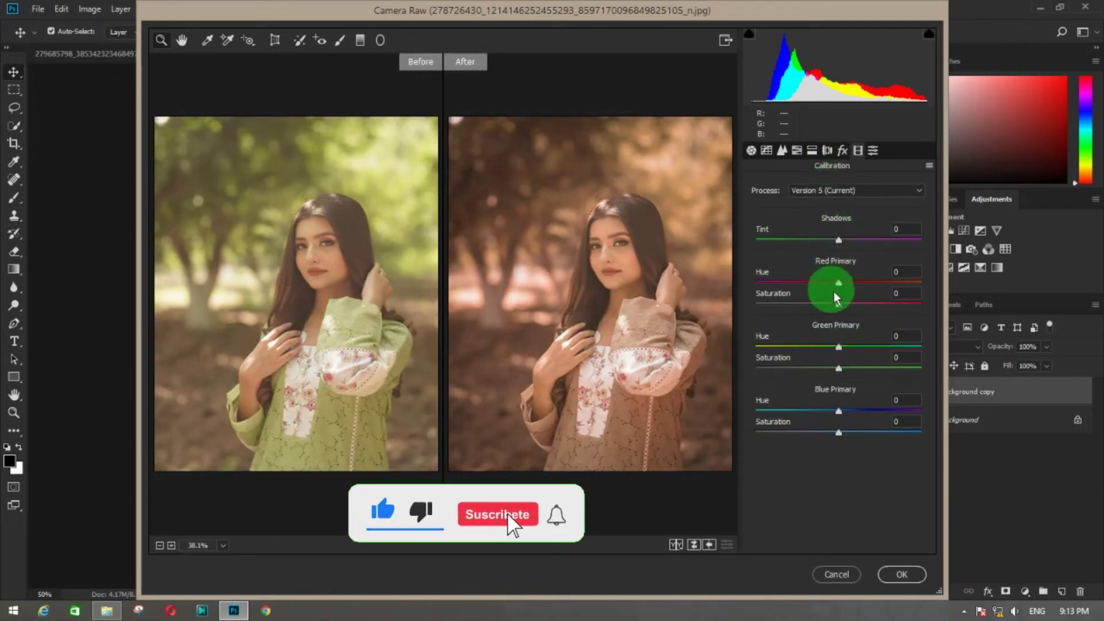
drag(836, 302, 823, 301)
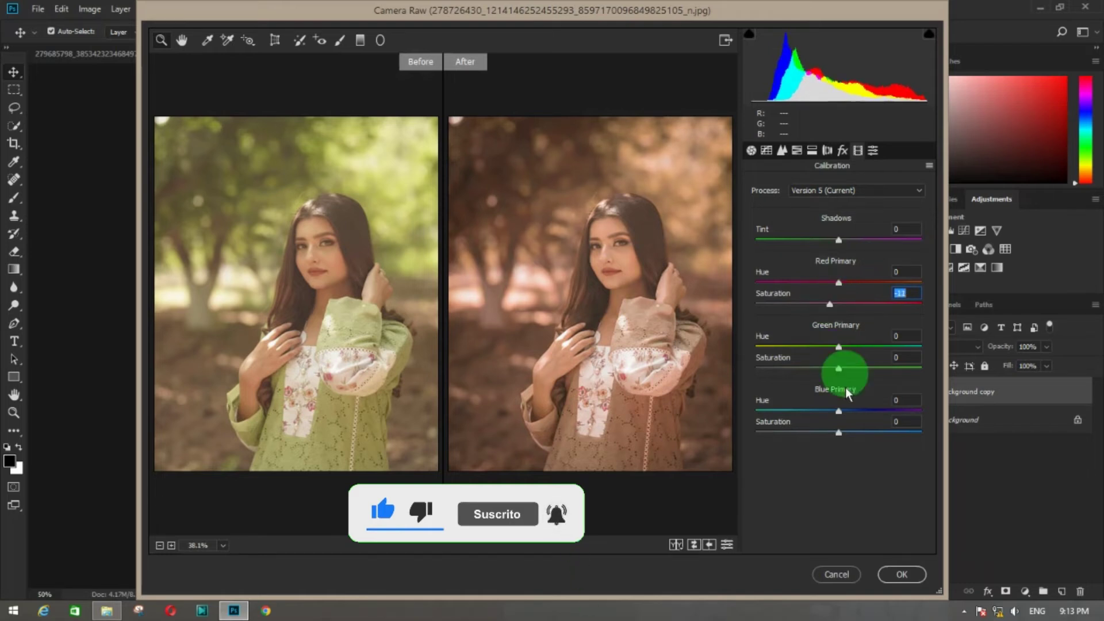
drag(838, 368, 835, 369)
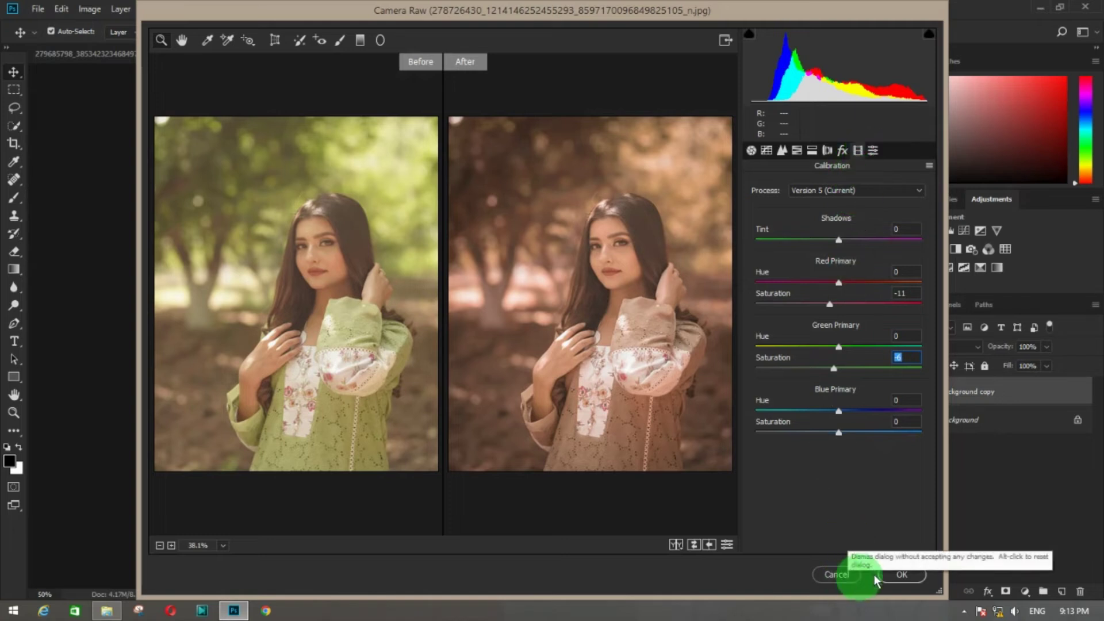
click(894, 574)
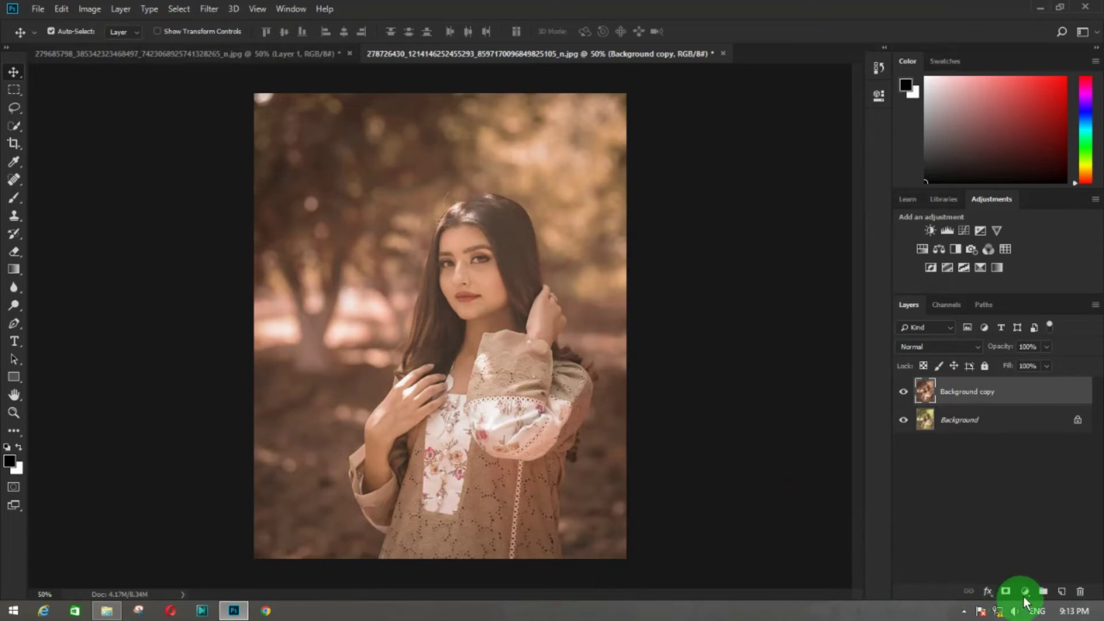
Add an Inside Stroke layer style in near-white #f9f7f7 to Background copy.
click(987, 592)
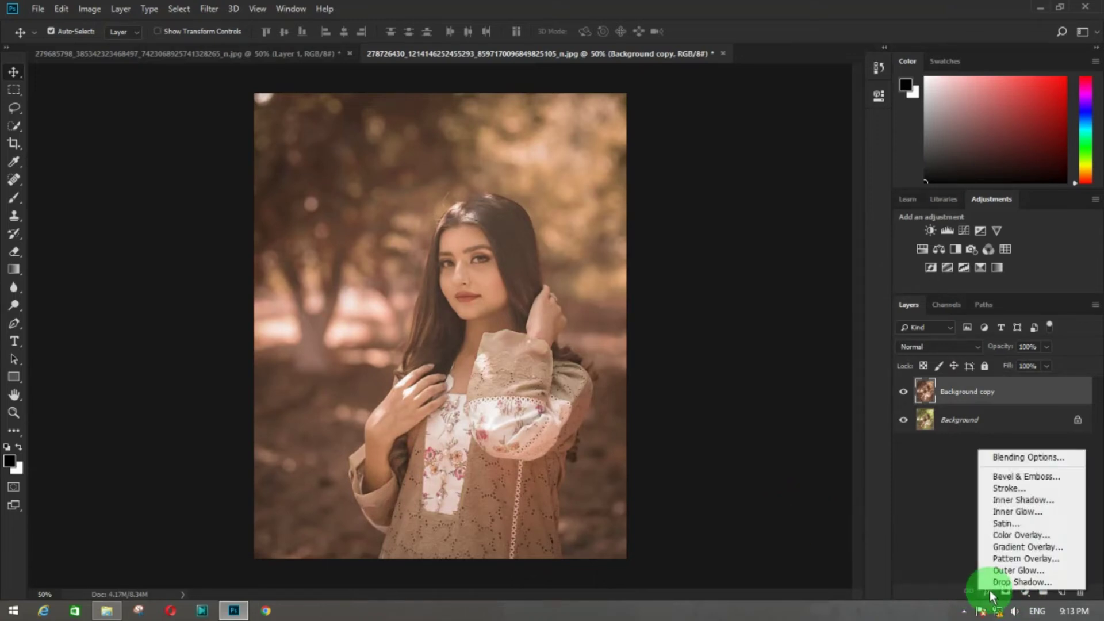
click(1020, 490)
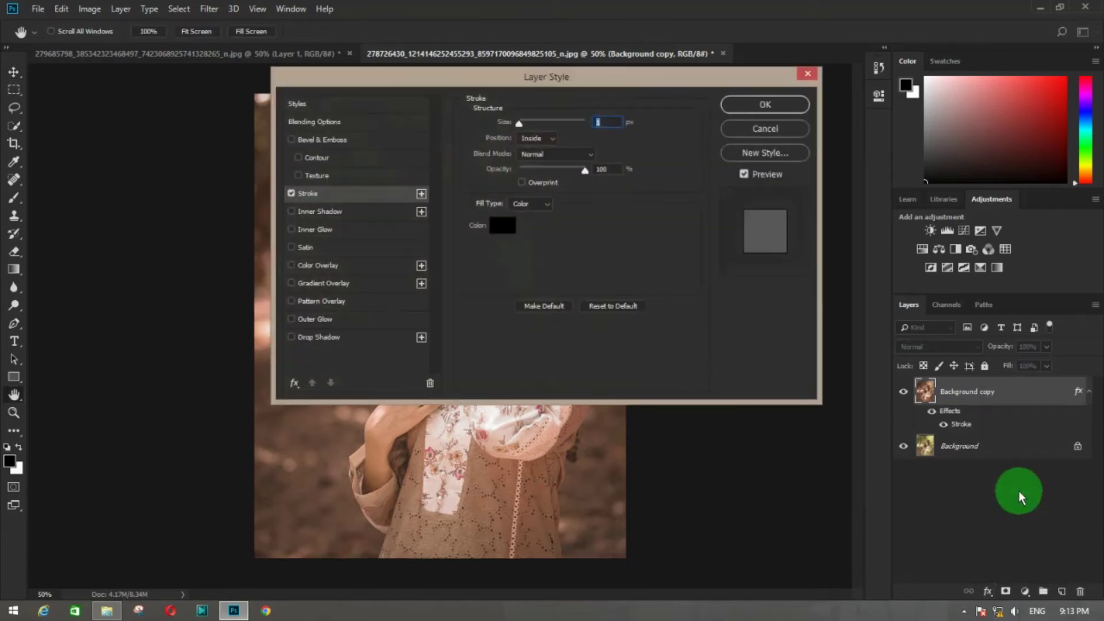
click(504, 226)
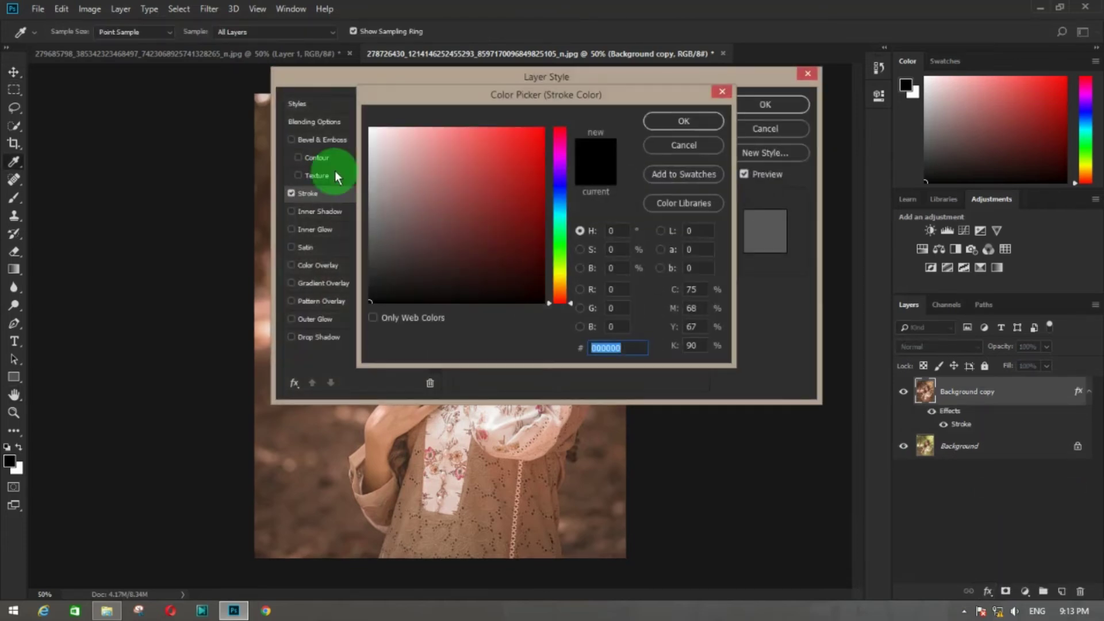
click(370, 132)
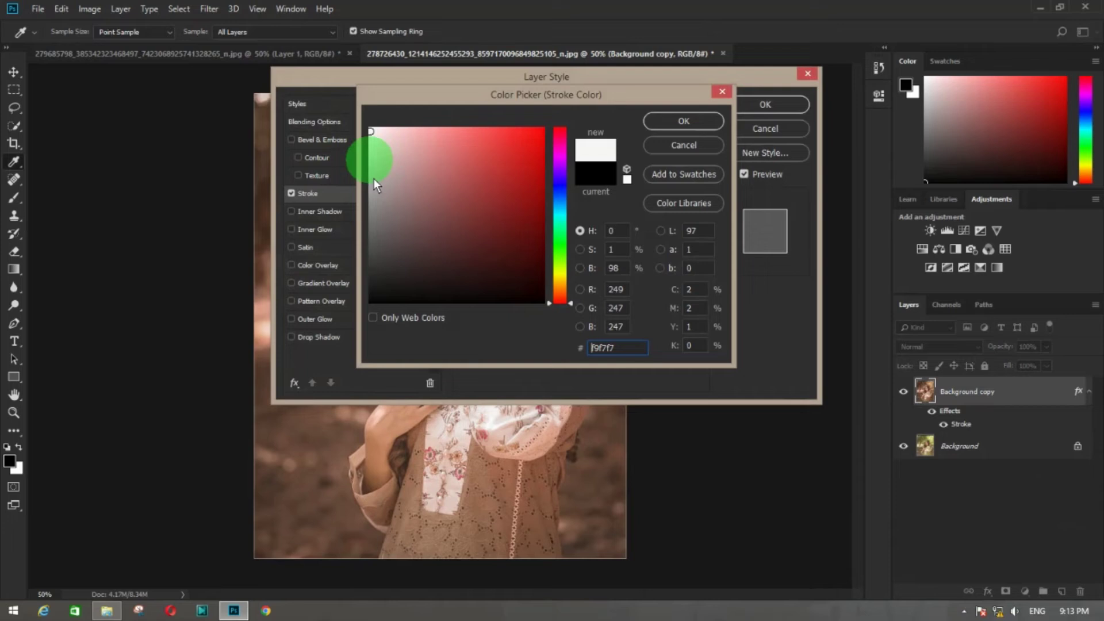
click(696, 116)
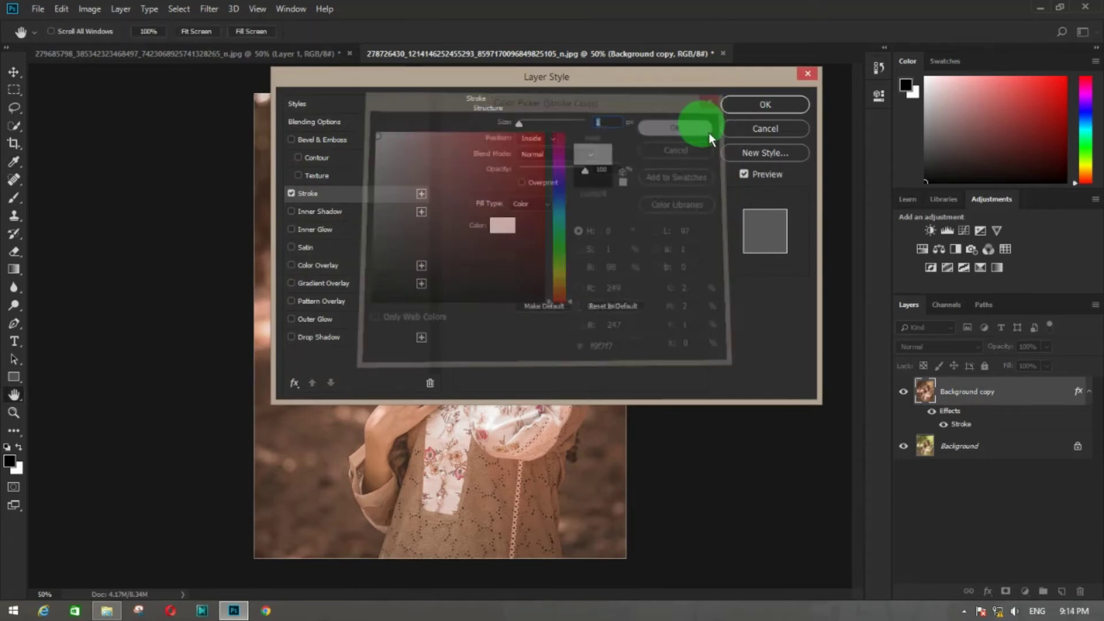
click(762, 106)
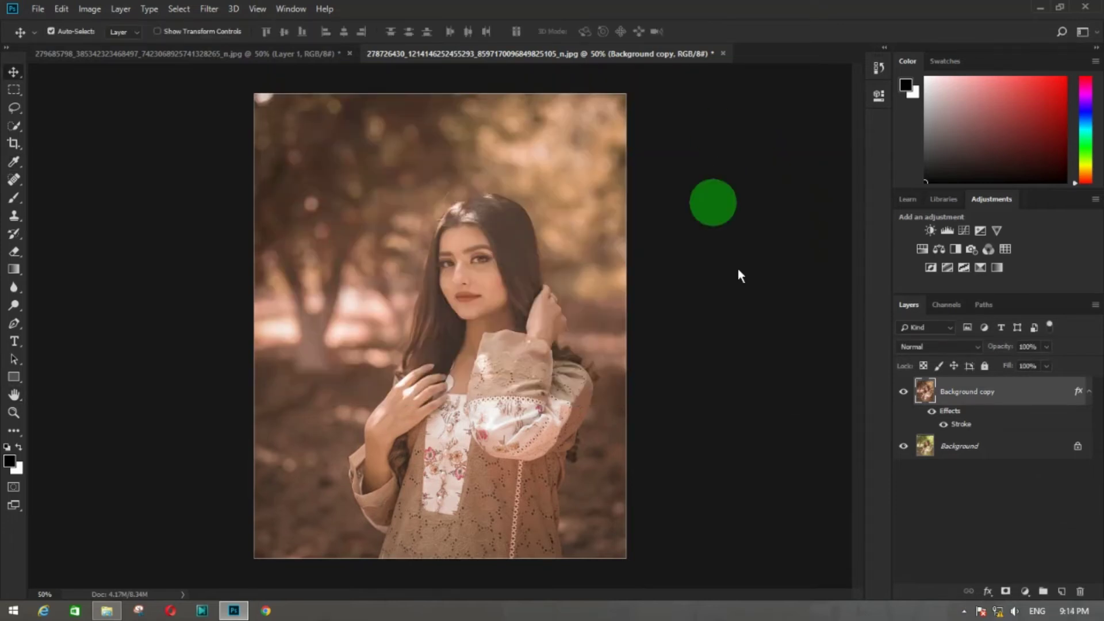
Add a Selective Color adjustment layer, reduce black in Reds, and shift the Yellows' yellow and black.
click(1023, 591)
click(1024, 588)
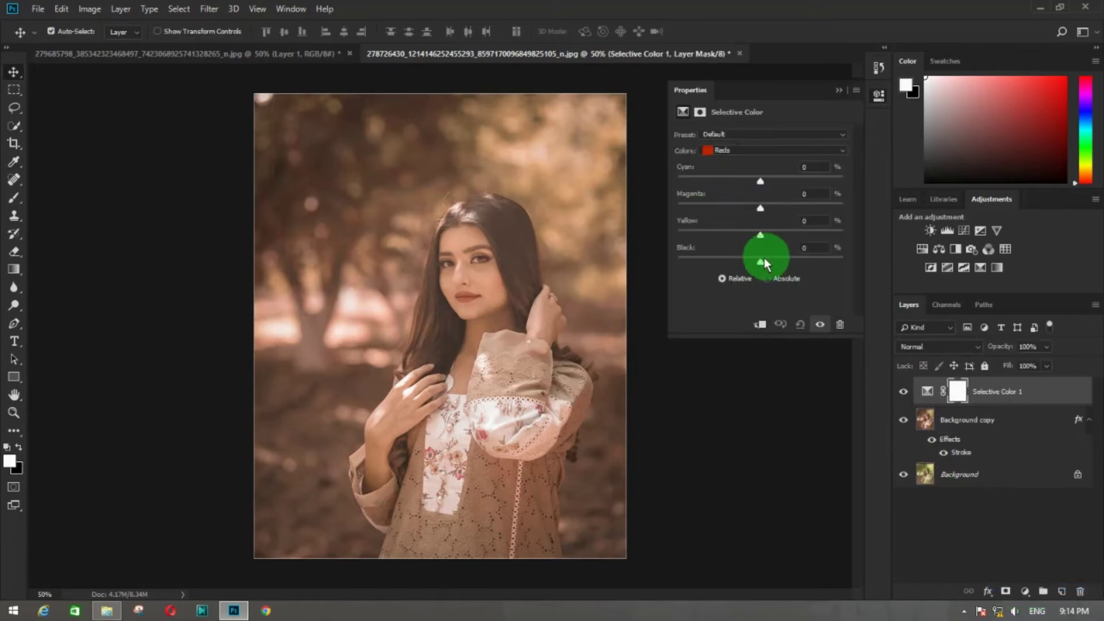
drag(767, 258, 763, 253)
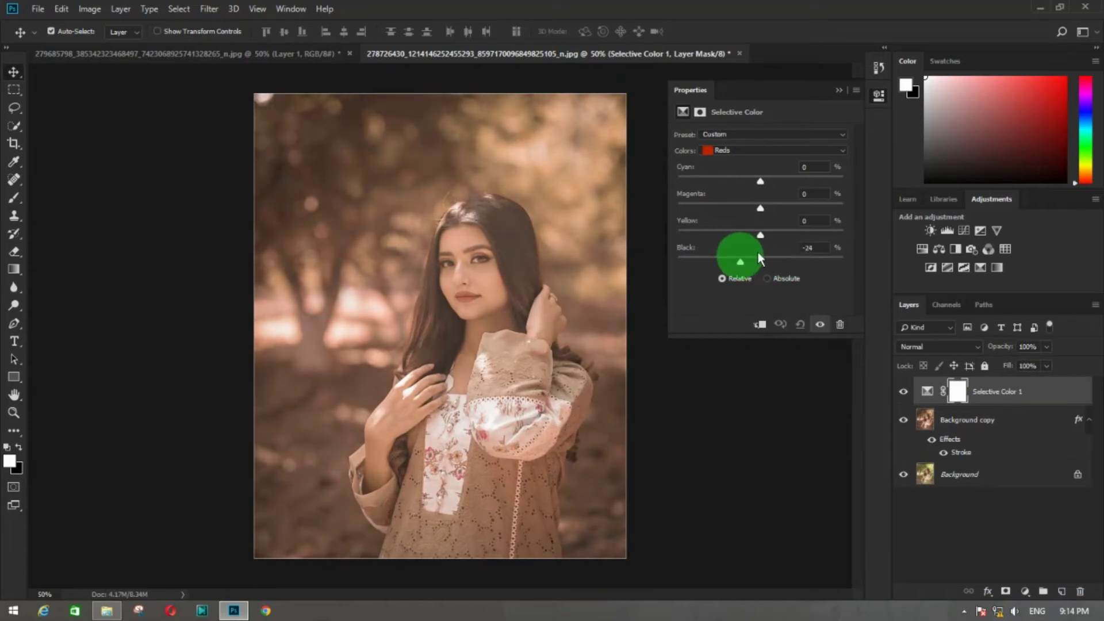
click(776, 150)
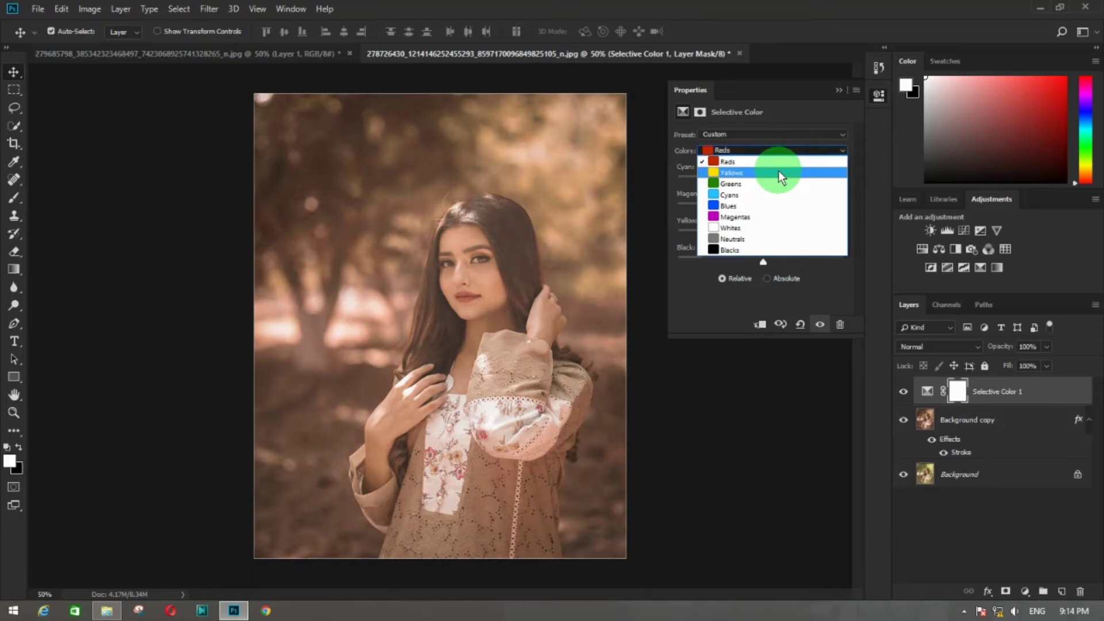
click(778, 171)
mouse_move(776, 230)
mouse_down()
mouse_move(732, 236)
mouse_move(764, 233)
mouse_up()
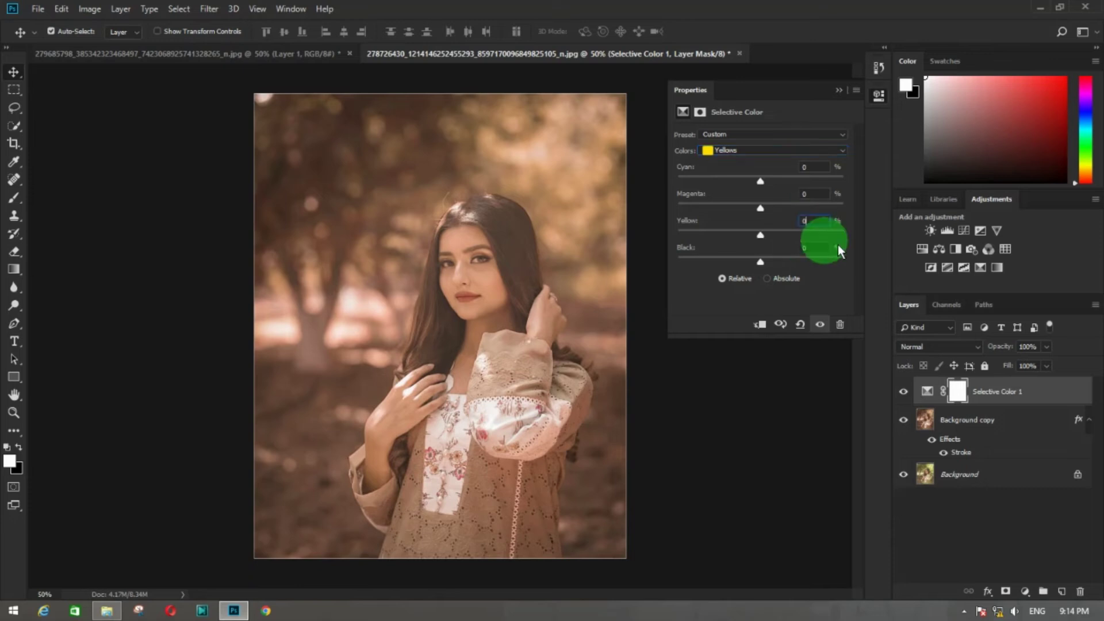
drag(771, 258, 777, 262)
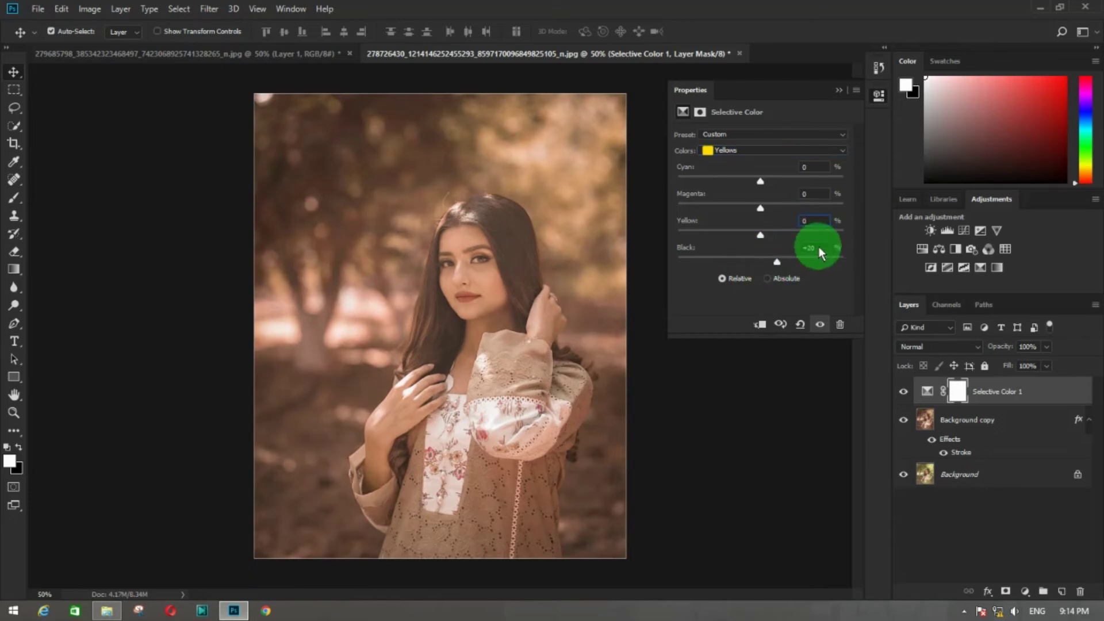
Add a touch of black to the Neutrals, and set the Blacks' Black value to +3.
click(782, 150)
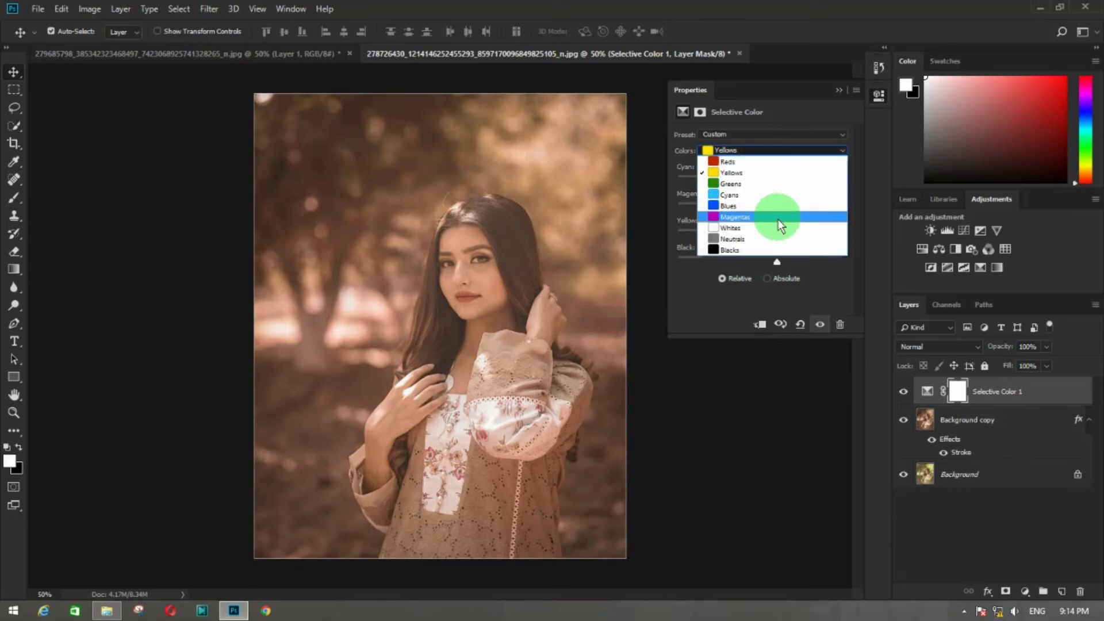
click(775, 238)
drag(761, 259, 767, 259)
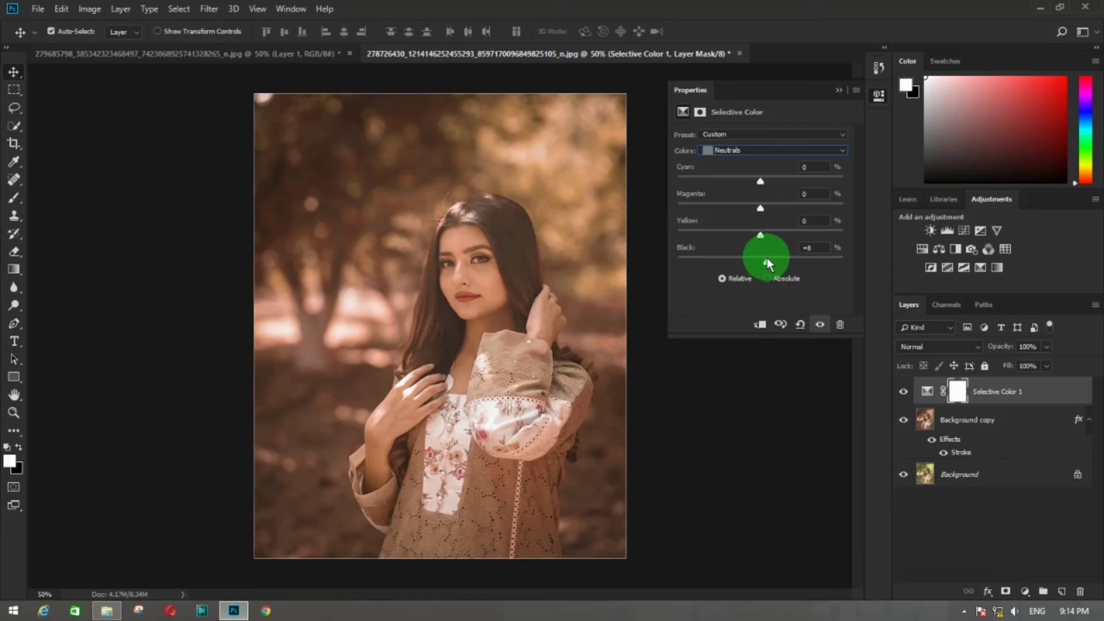
click(775, 152)
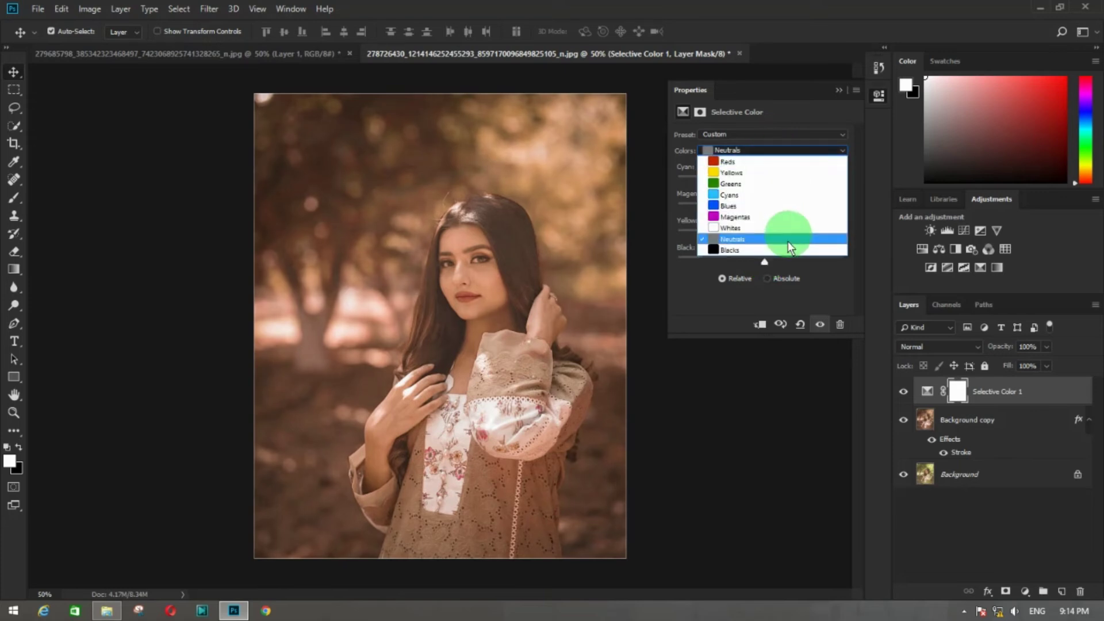
click(778, 251)
drag(760, 260, 763, 263)
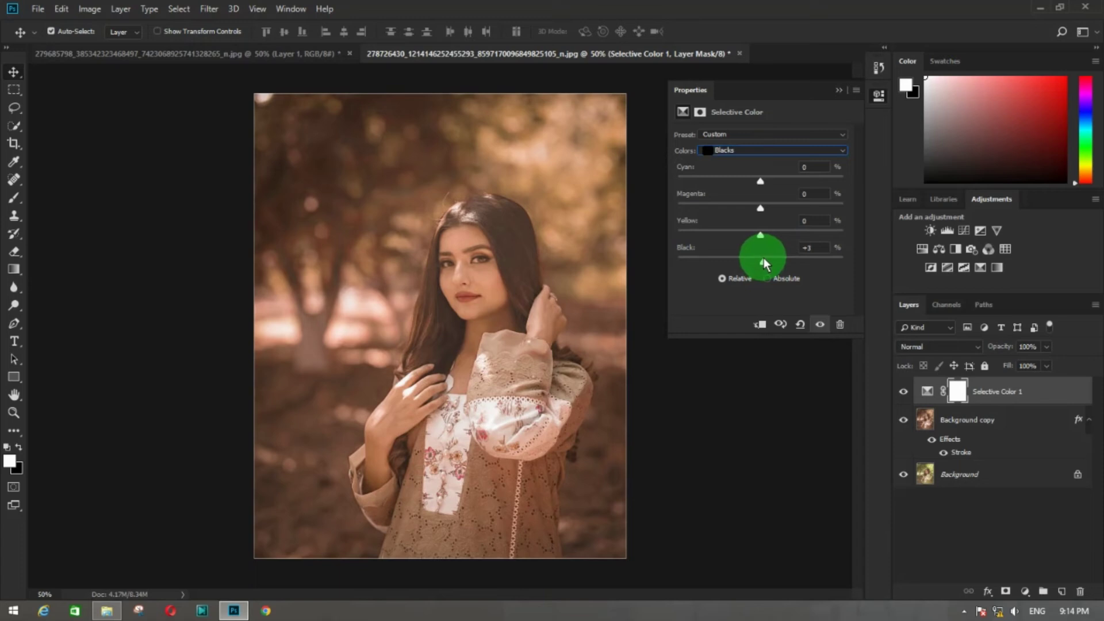
click(761, 151)
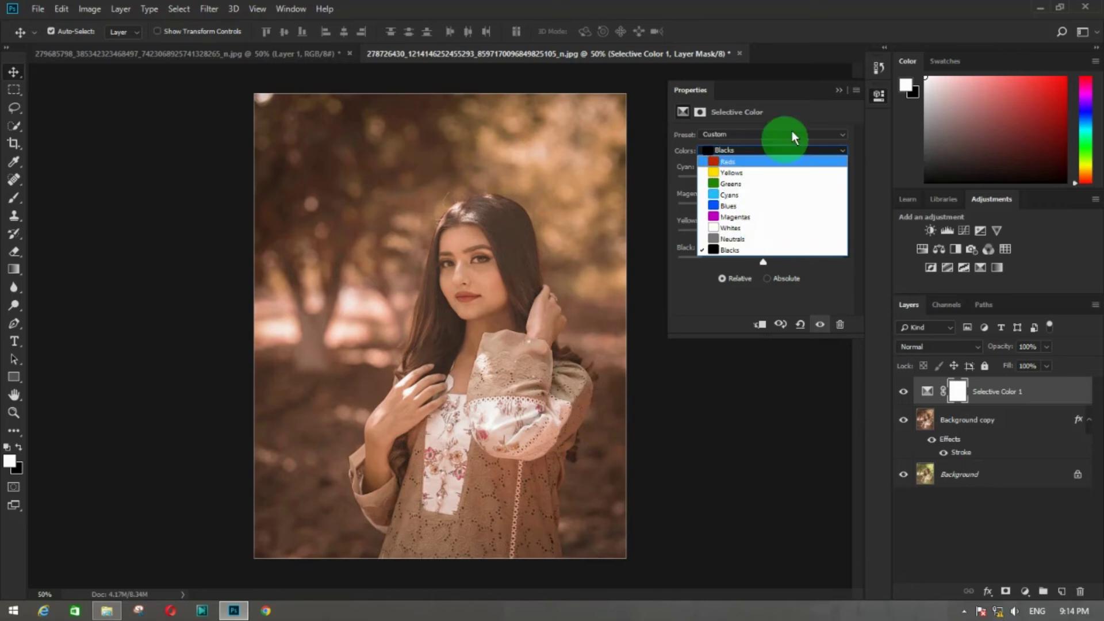
click(839, 93)
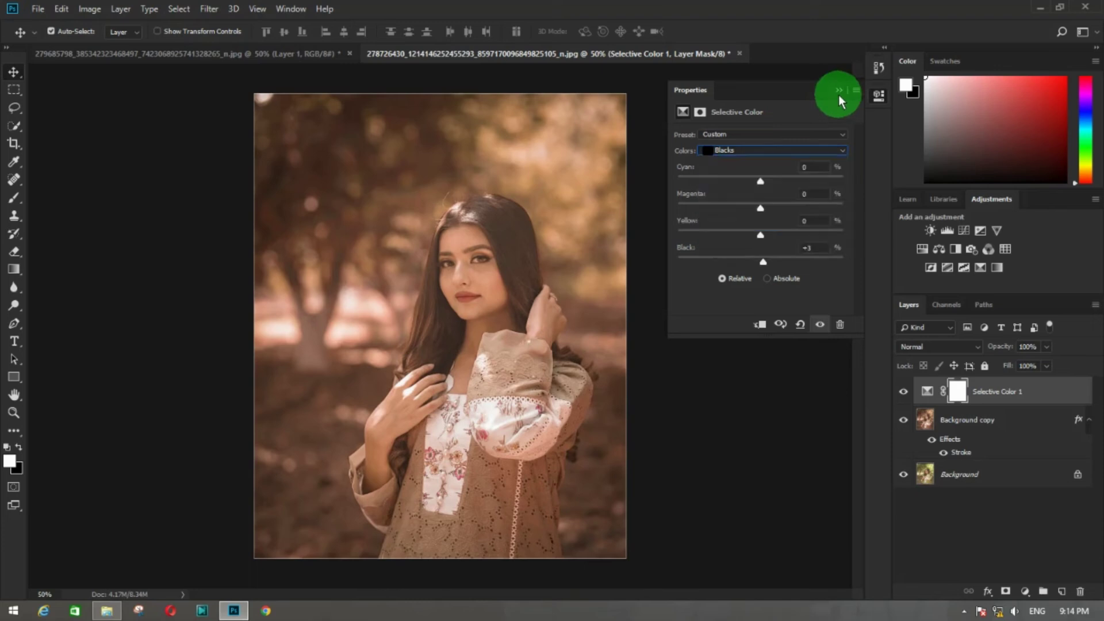
click(902, 391)
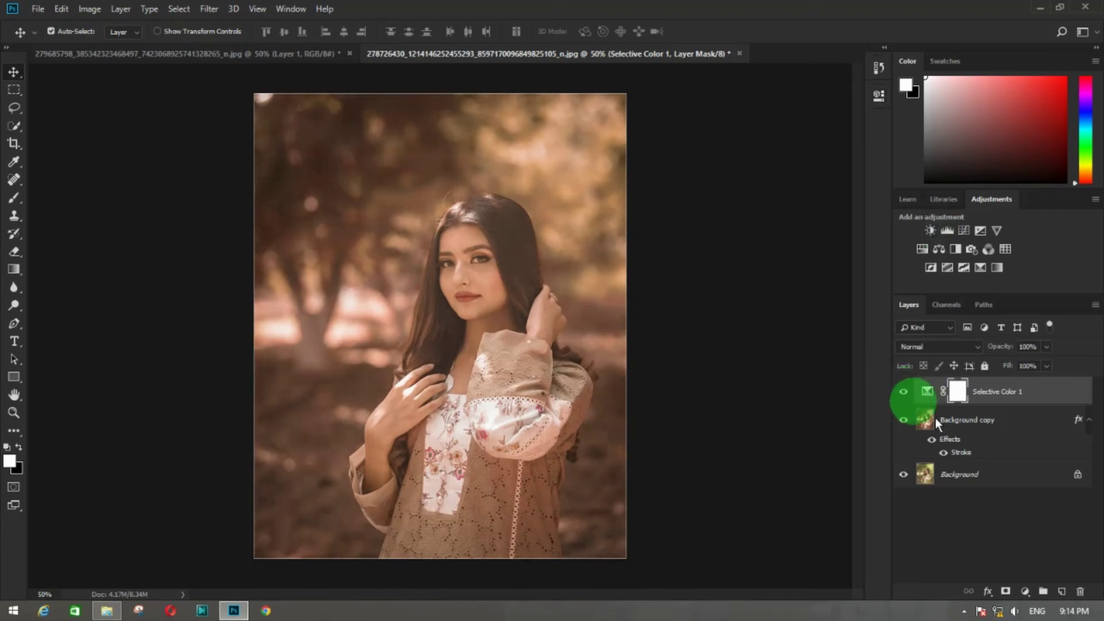
Merge the adjustment into Background copy and set up a 306 px Dodge Tool at 17% exposure.
click(1001, 417)
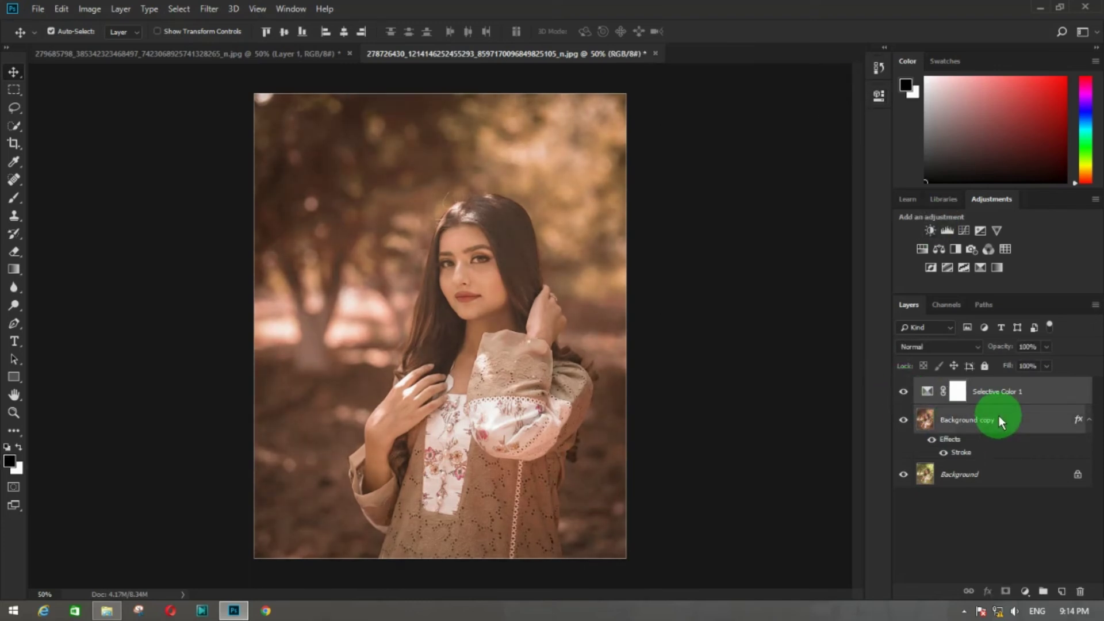
key(ctrl+e)
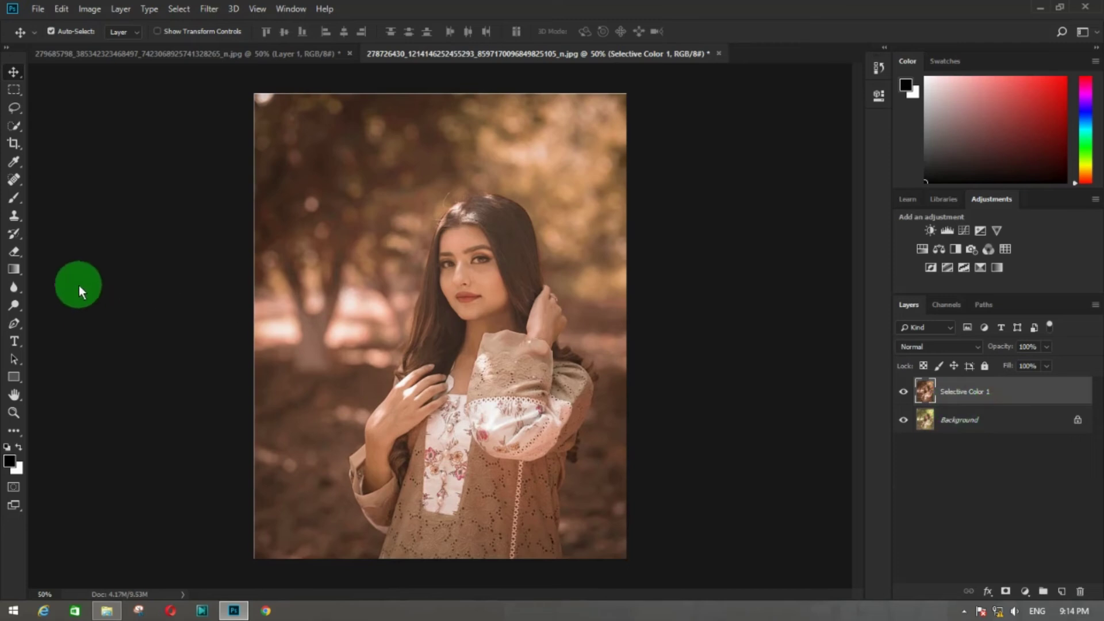
click(15, 305)
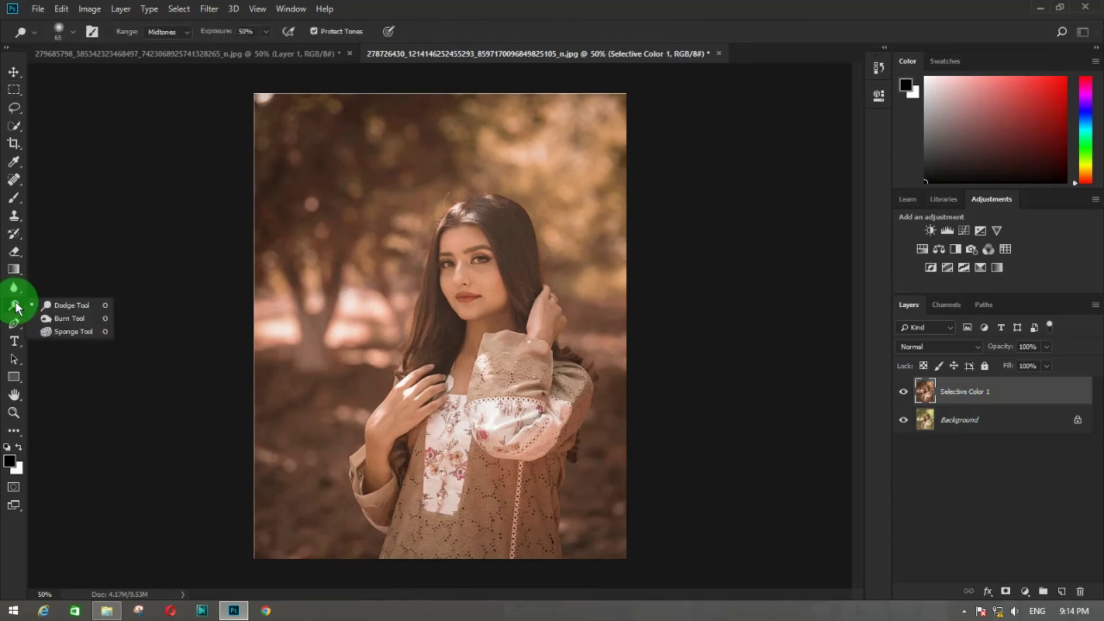
click(63, 305)
click(265, 32)
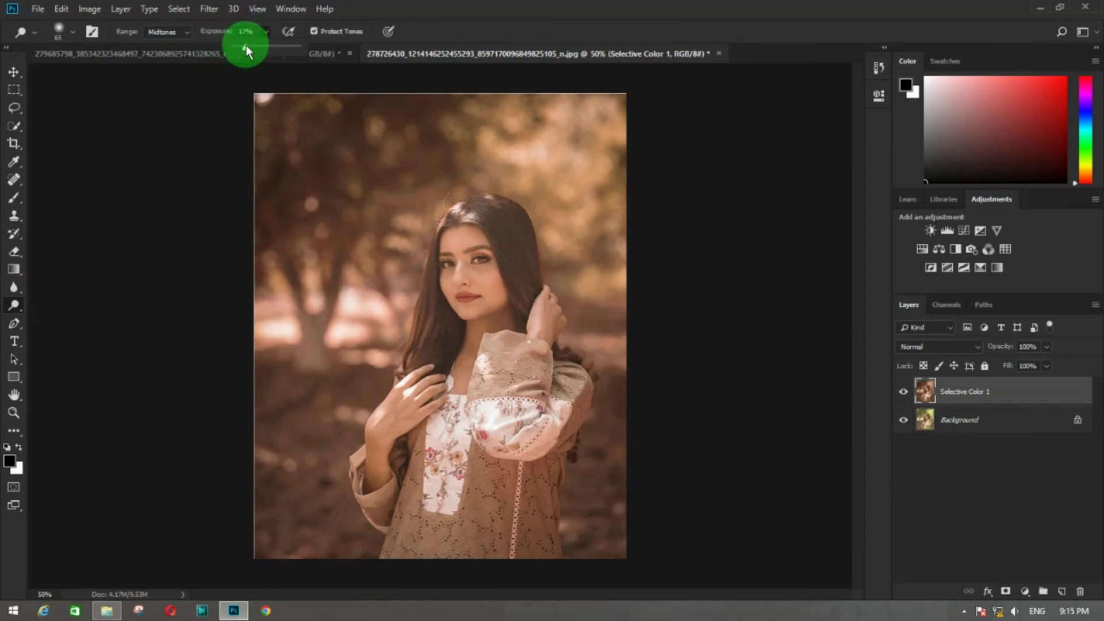
right_click(294, 177)
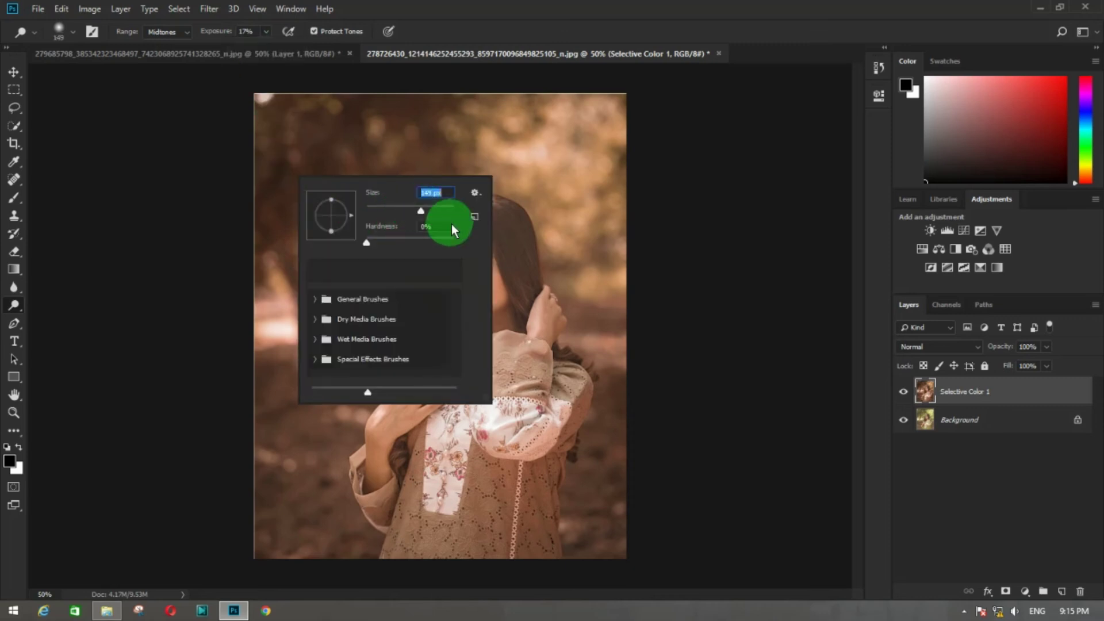
drag(420, 211, 437, 210)
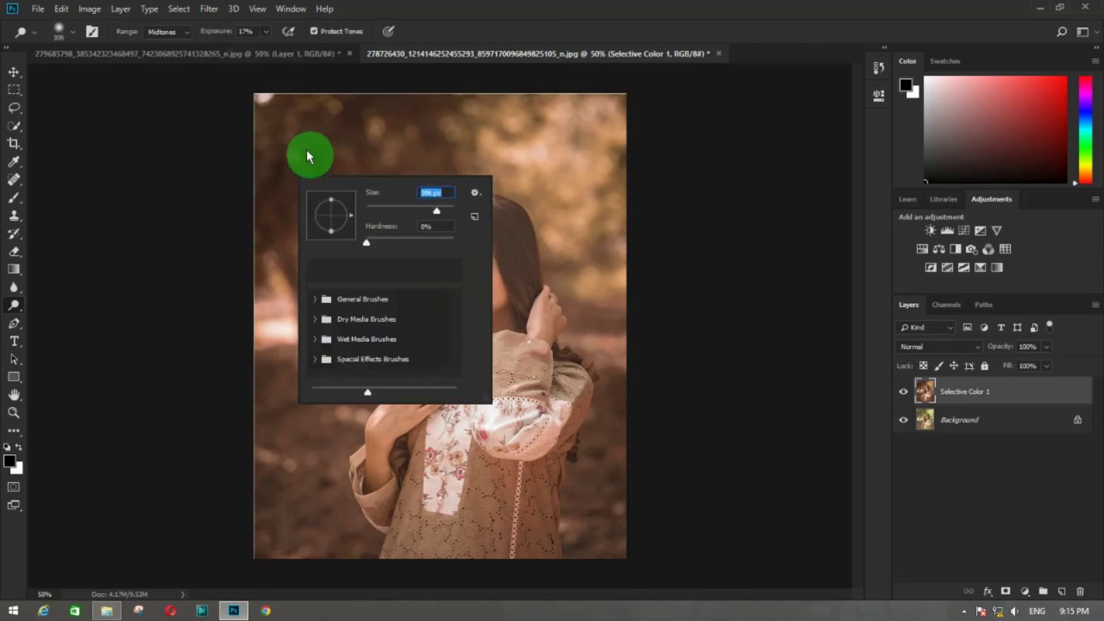
click(284, 136)
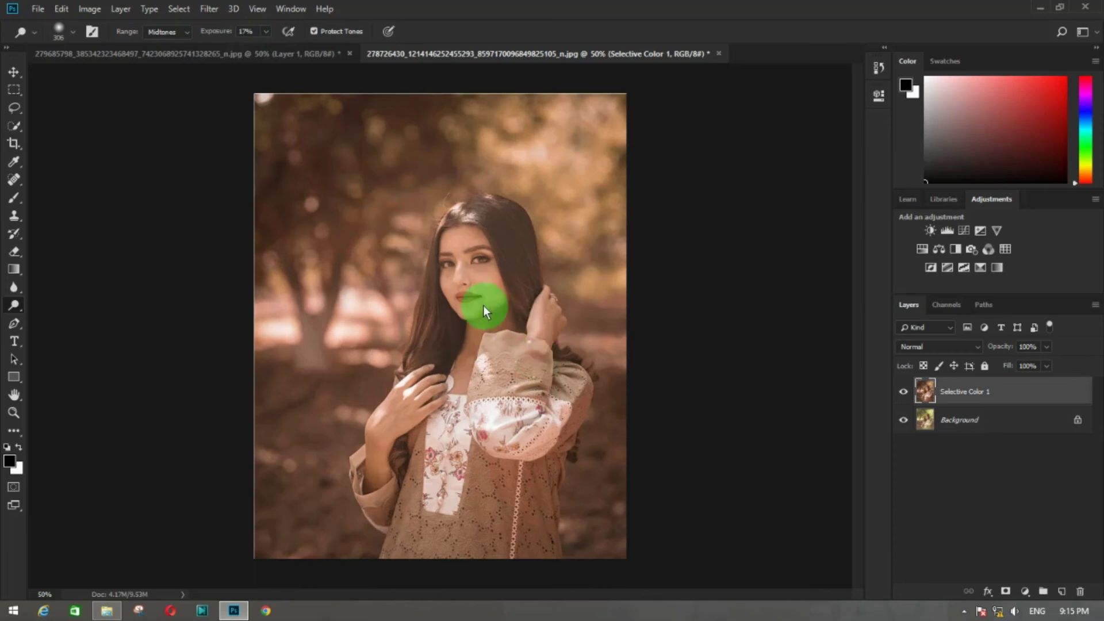
Dodge the woman's face, then undo the lightening.
drag(462, 281, 802, 461)
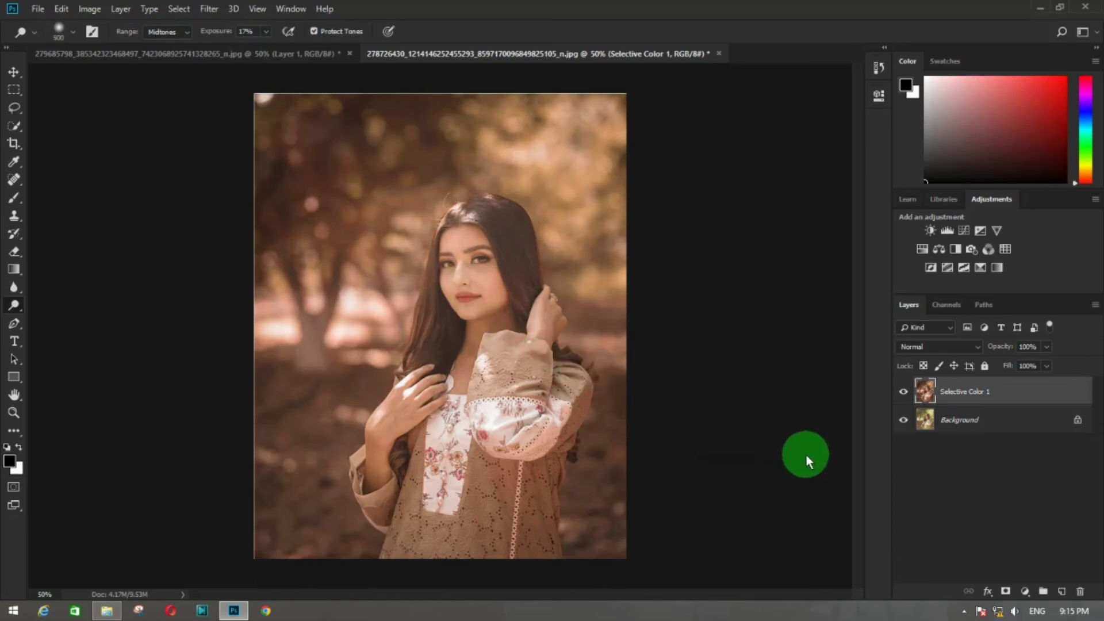
key(ctrl+z)
key(ctrl+z)
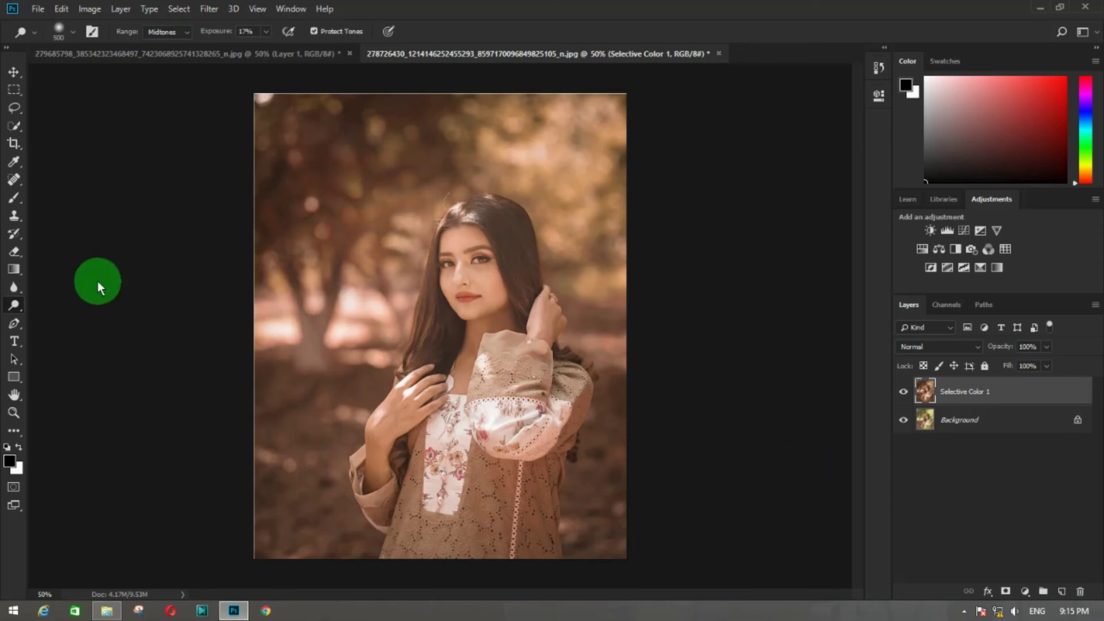
key(ctrl+z)
key(ctrl+z)
key(ctrl+z)
key(ctrl+z)
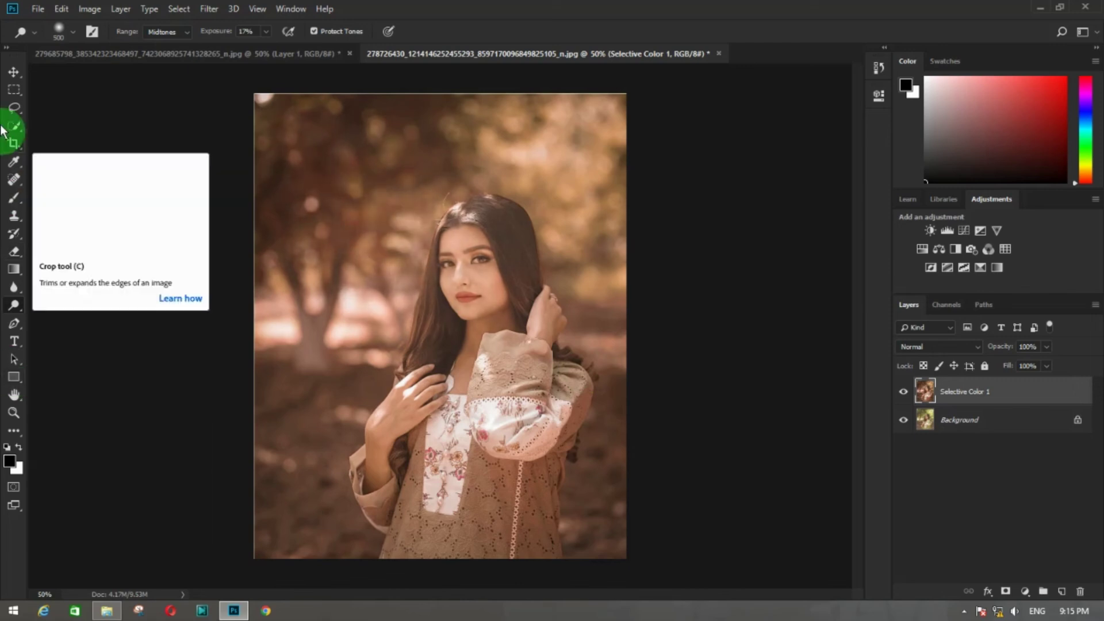
click(14, 73)
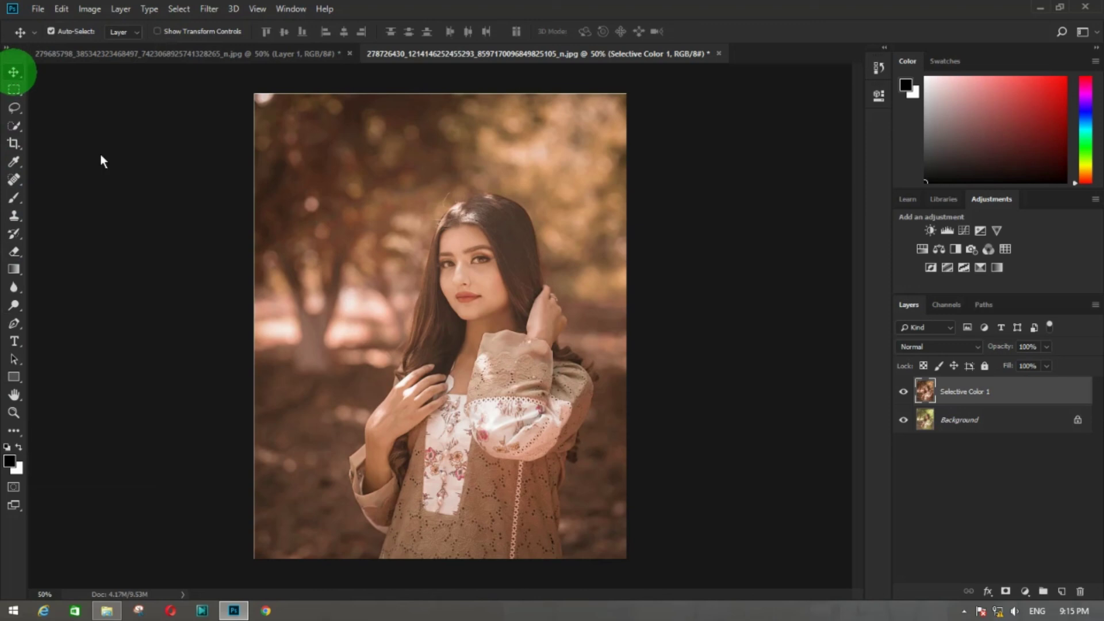
click(900, 394)
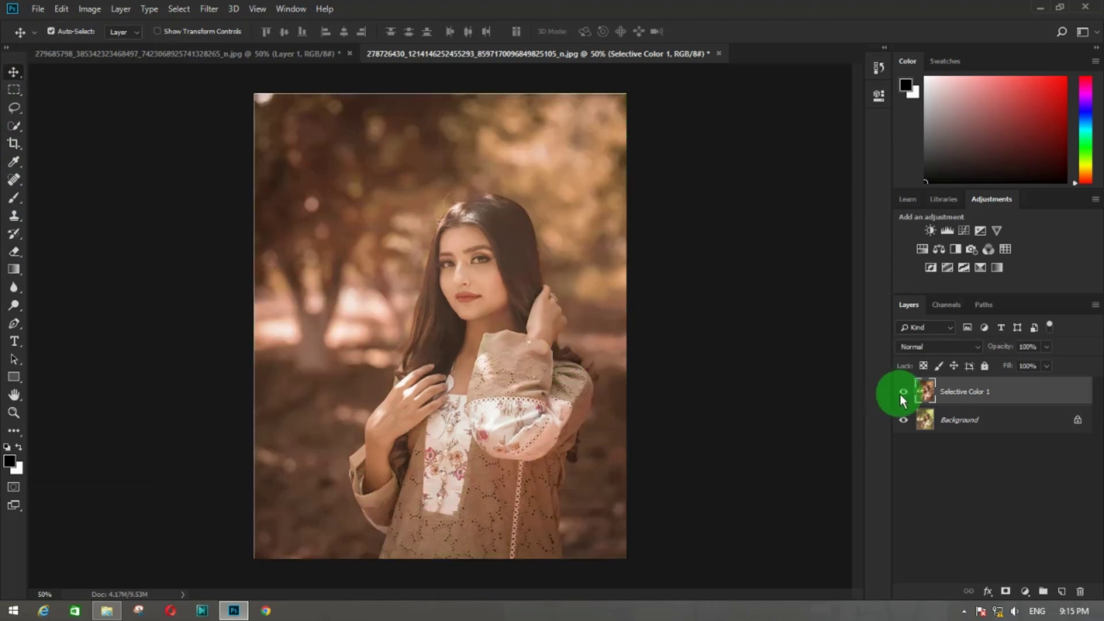
key(ctrl+plus)
click(901, 394)
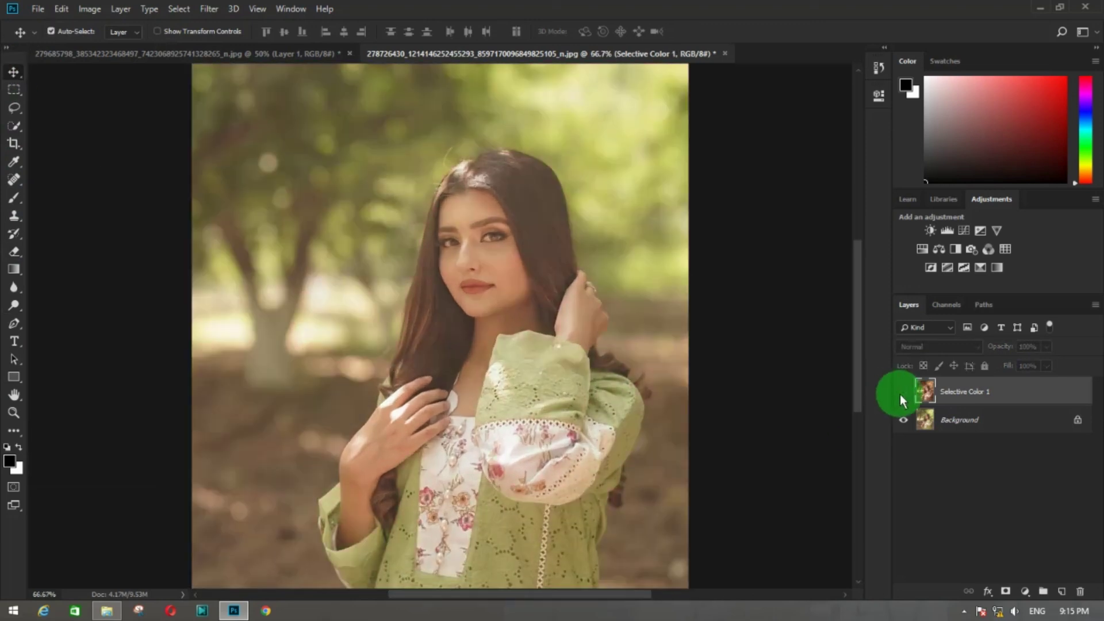
click(901, 394)
key(ctrl+minus)
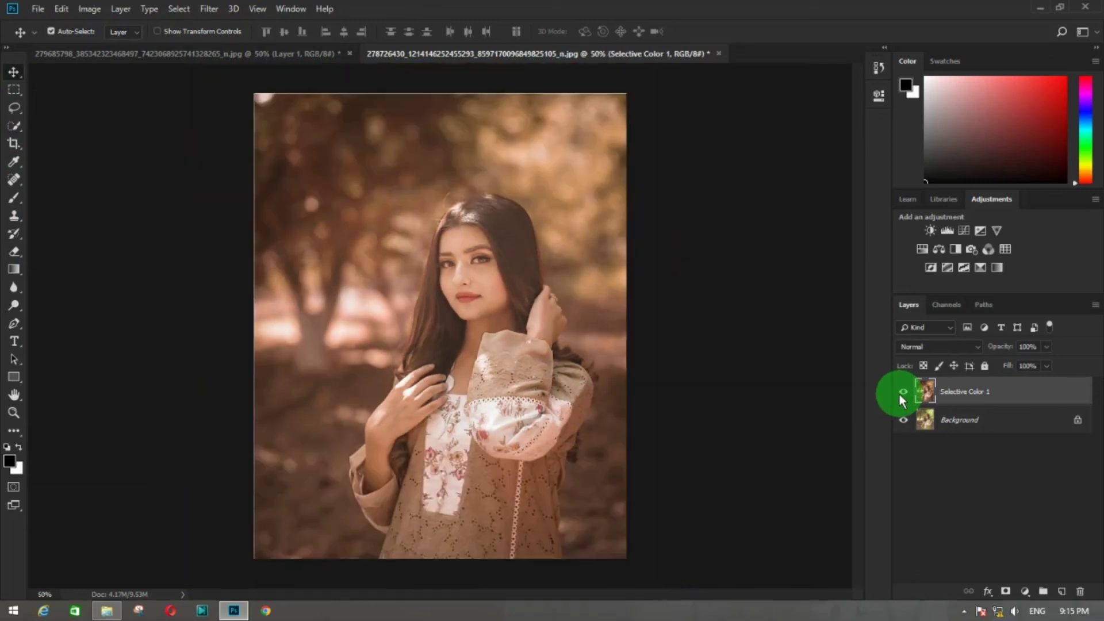
click(964, 611)
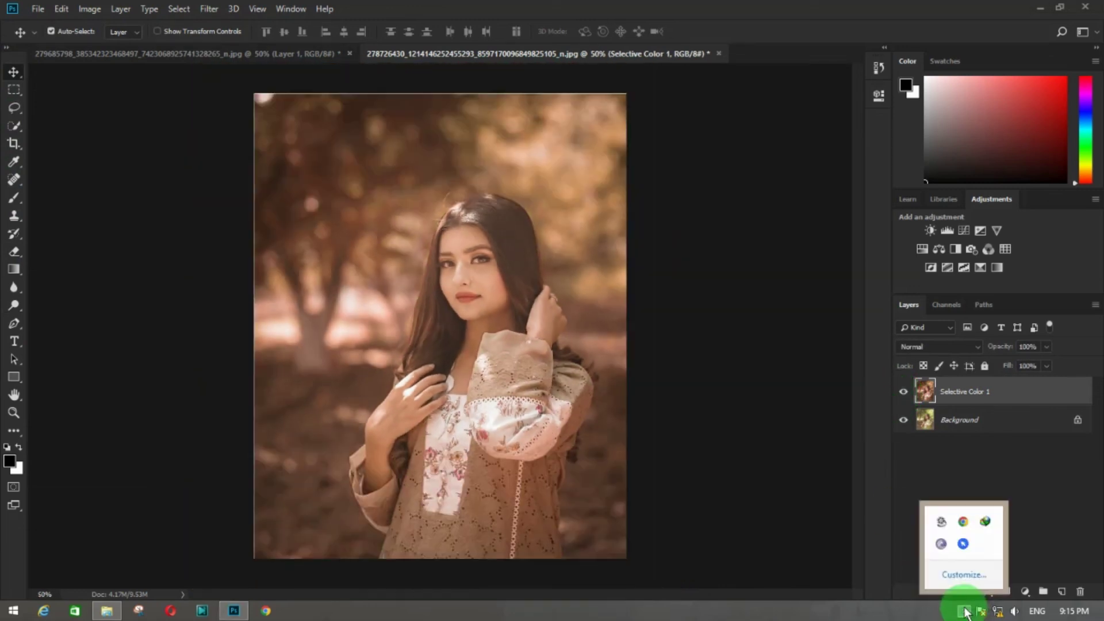
click(941, 521)
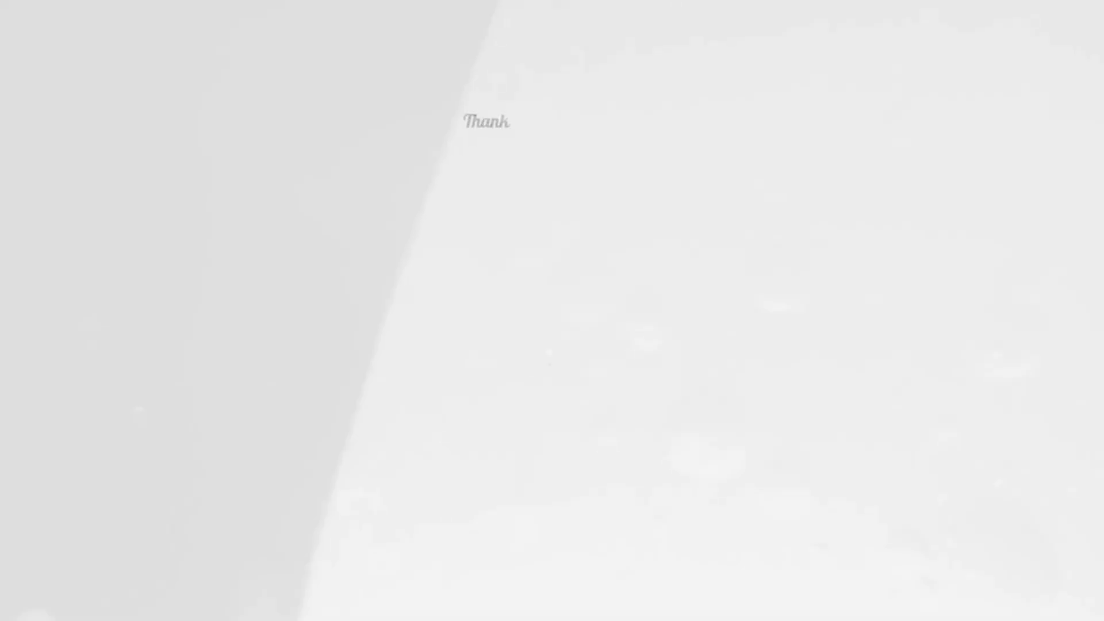